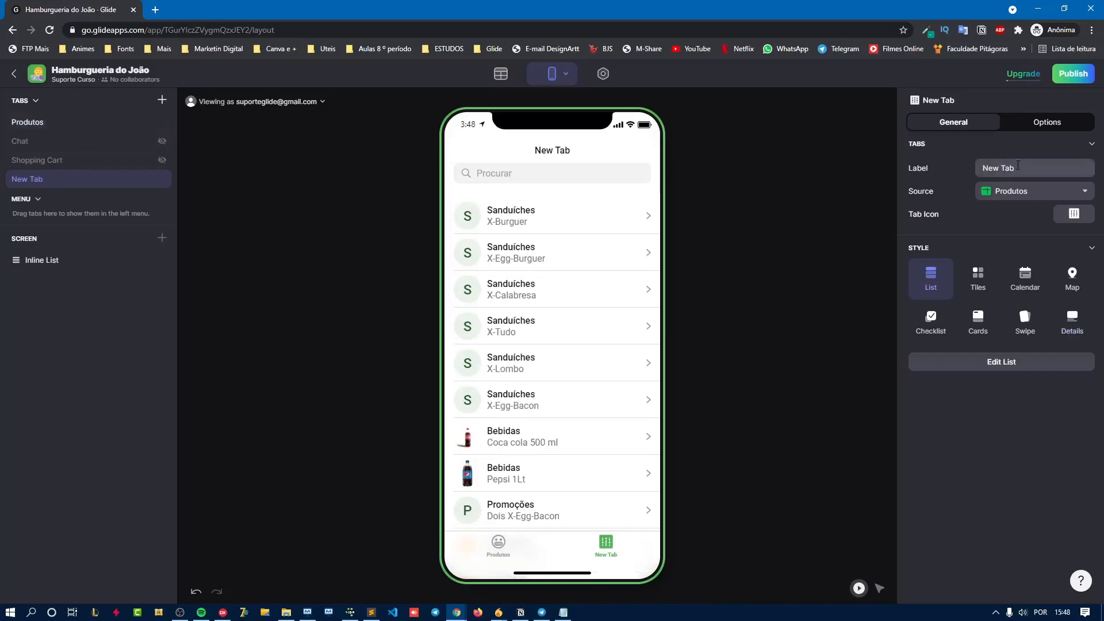
- Label the new tab "Carrinho" and give it the phone-with-cart icon found by searching "Cart"
left_click_drag(1013, 171, 885, 180)
type("Carrinho")
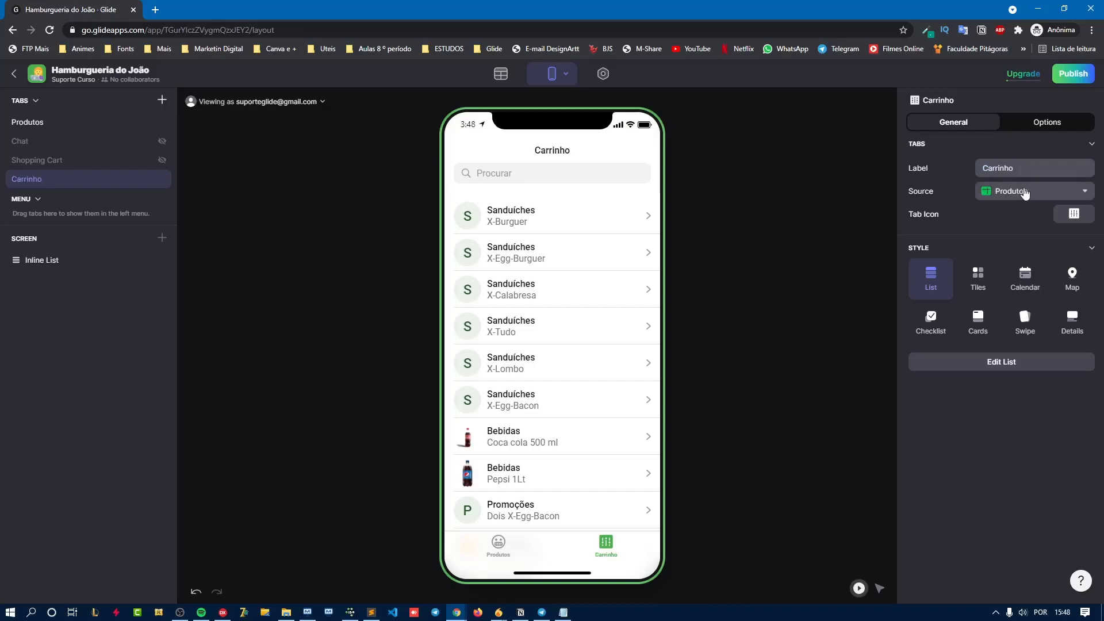
left_click(1074, 215)
type("Cart")
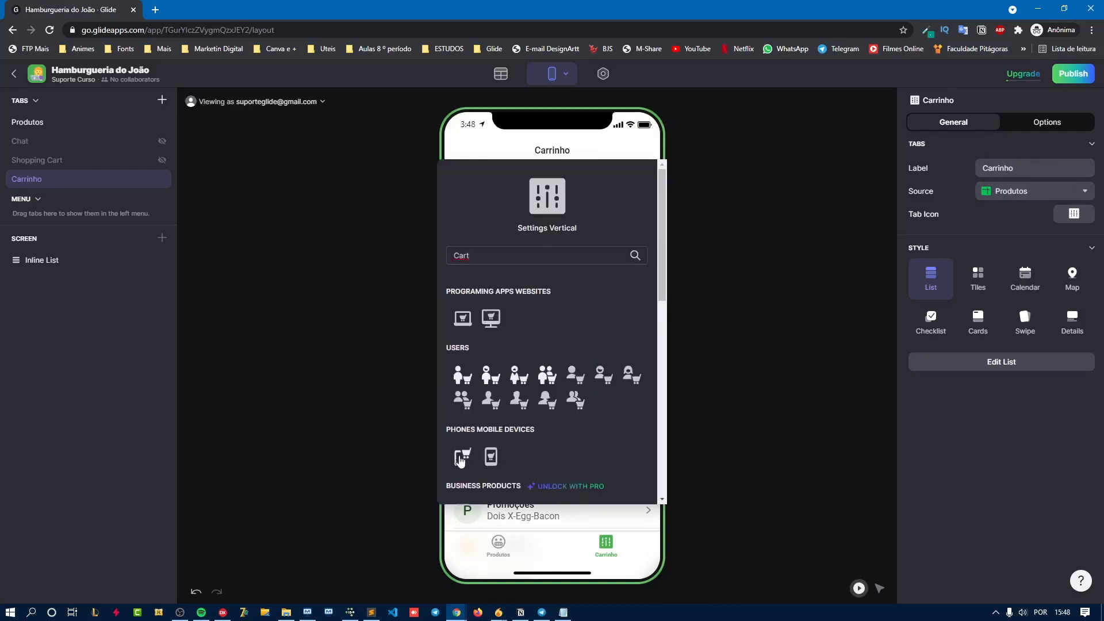
left_click(469, 463)
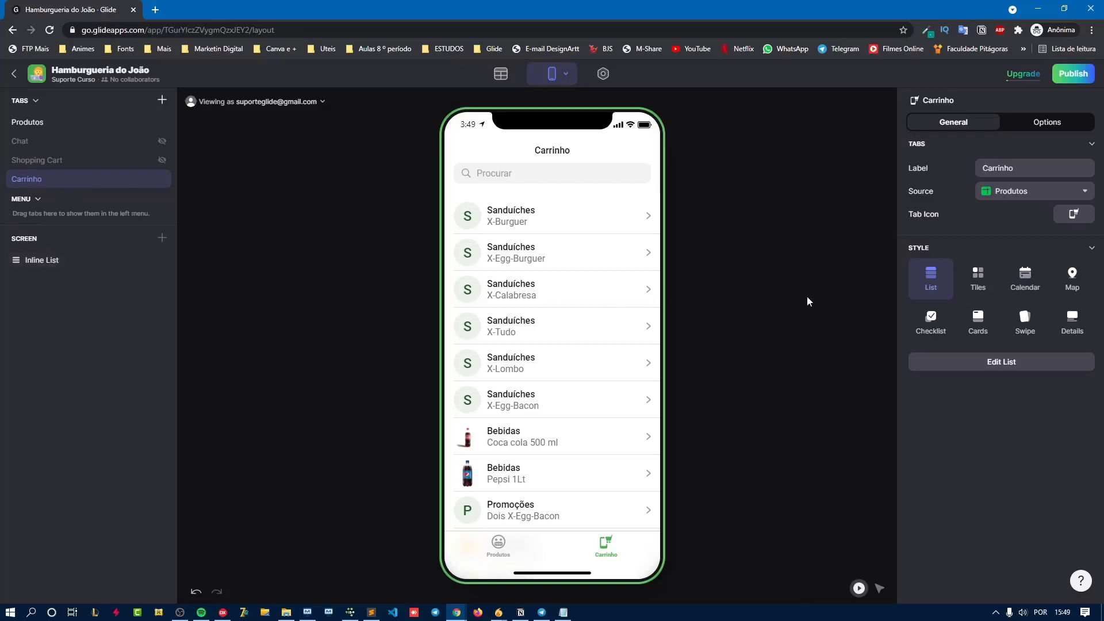
- Change the Carrinho tab's style to Details and add an Inline List component to its screen
left_click(1073, 322)
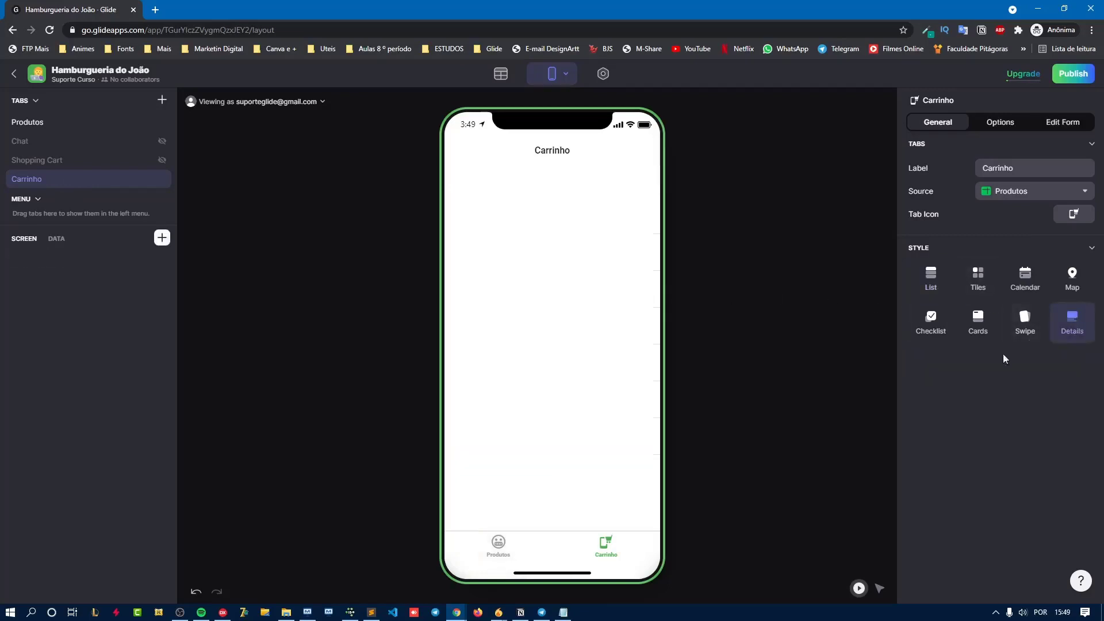
left_click(162, 238)
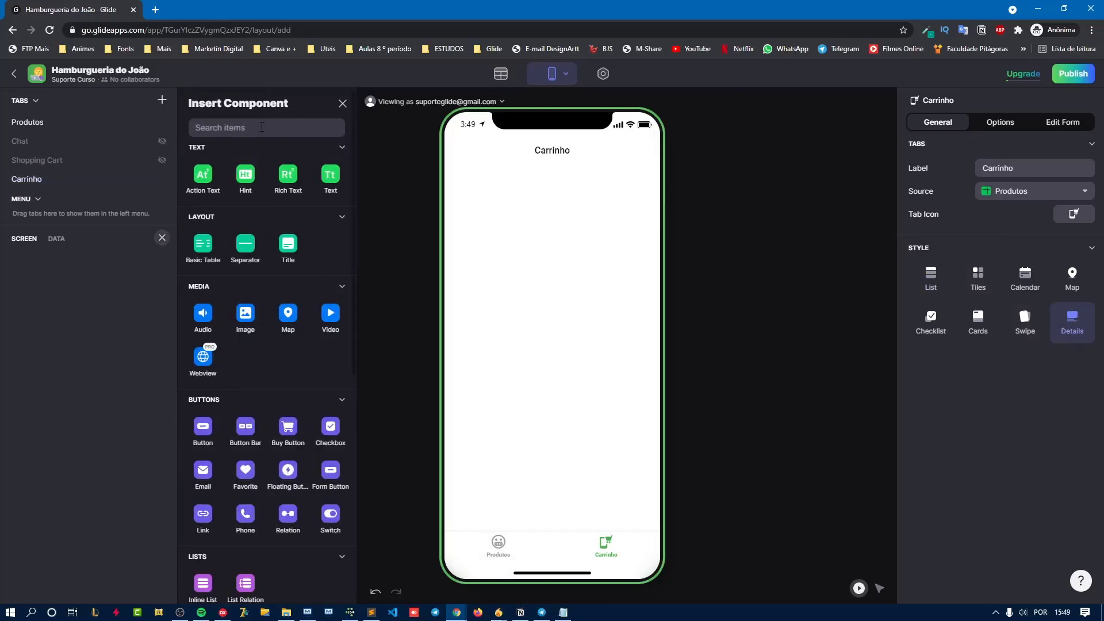
type("Inli")
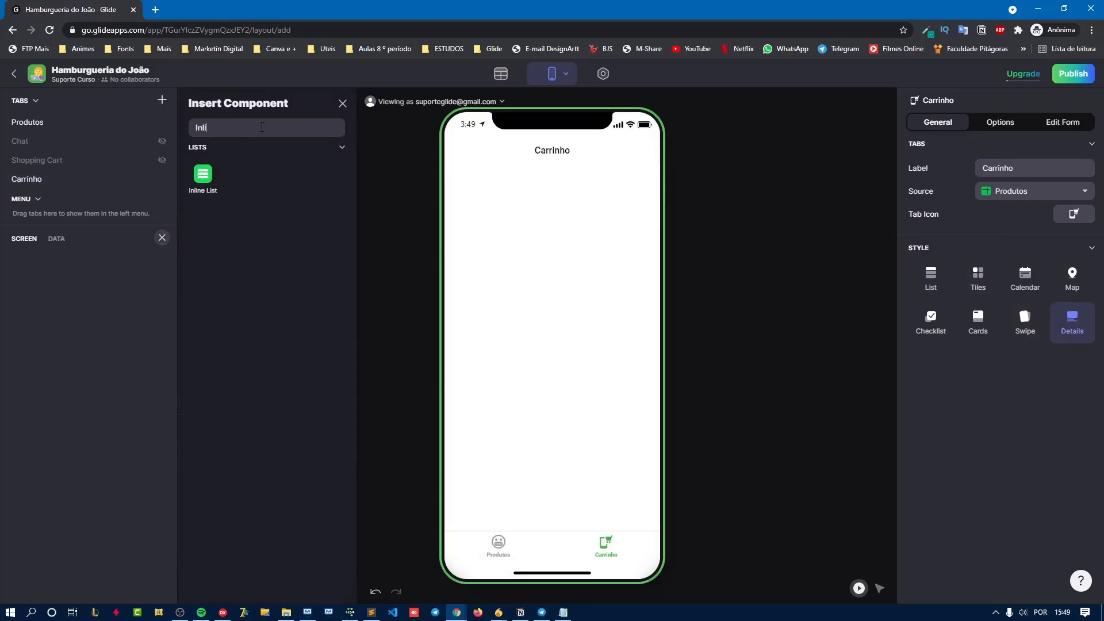
left_click(212, 187)
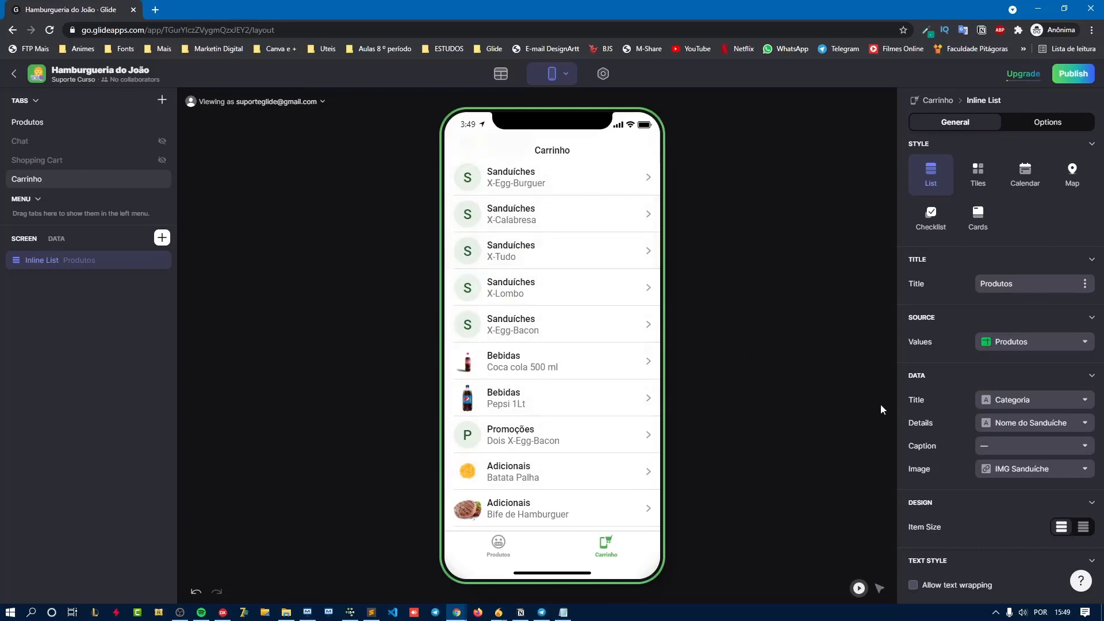
- Set the inline list to the compact item size and title it "Produtos do Pedido"
left_click(1083, 528)
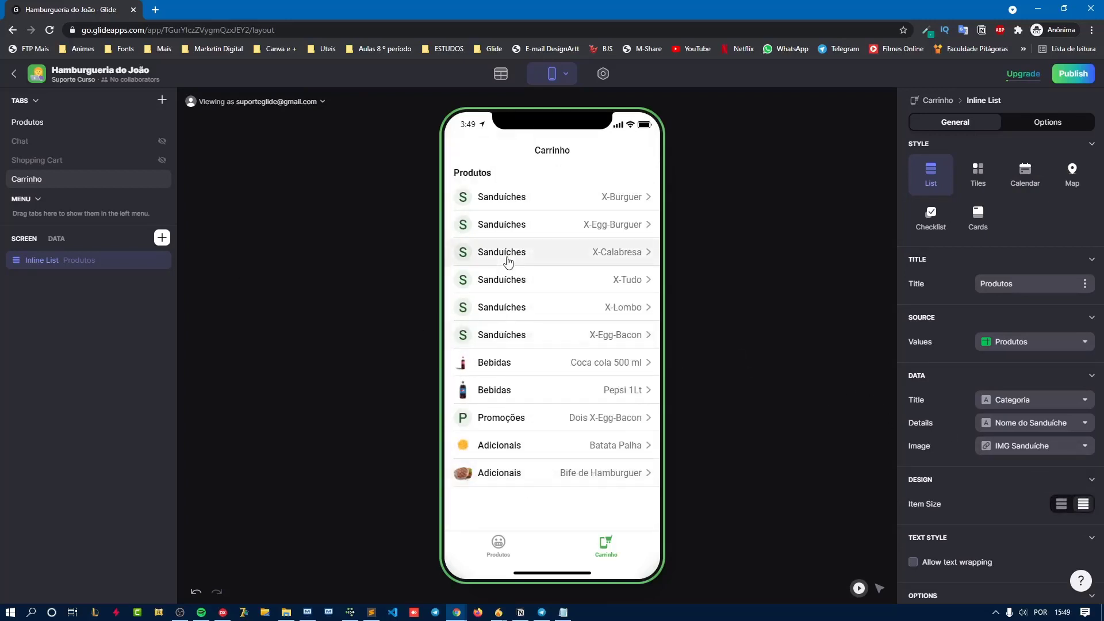
left_click_drag(1016, 284, 915, 280)
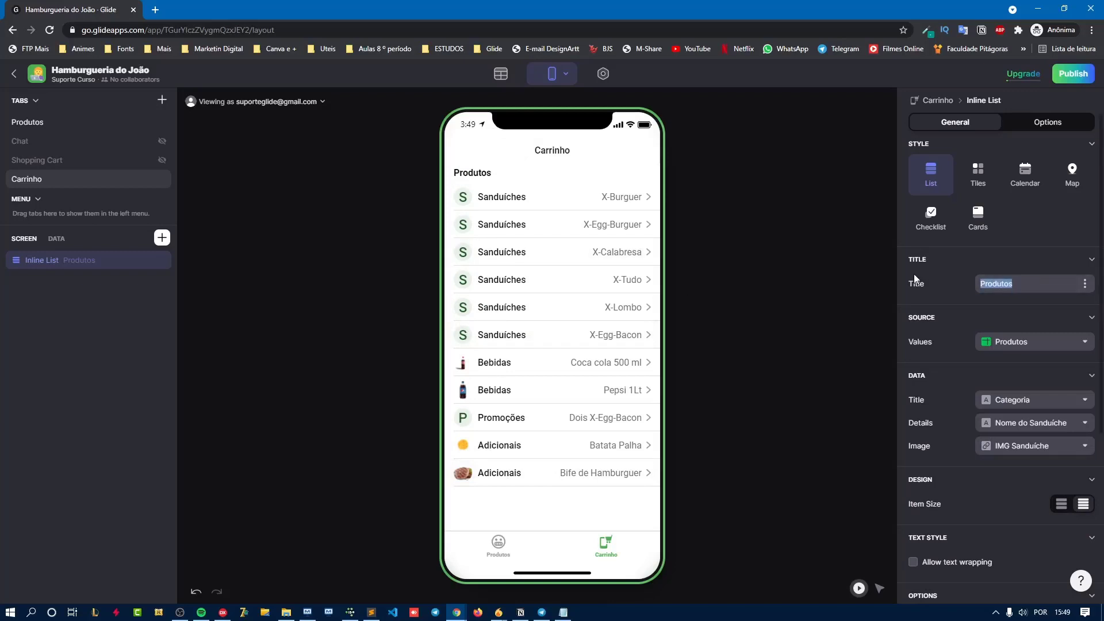
key("End")
type("do Pedido")
- Add a visibility condition showing the inline list only when RL_Valor Total do Pedido is greater than 0
left_click(1045, 127)
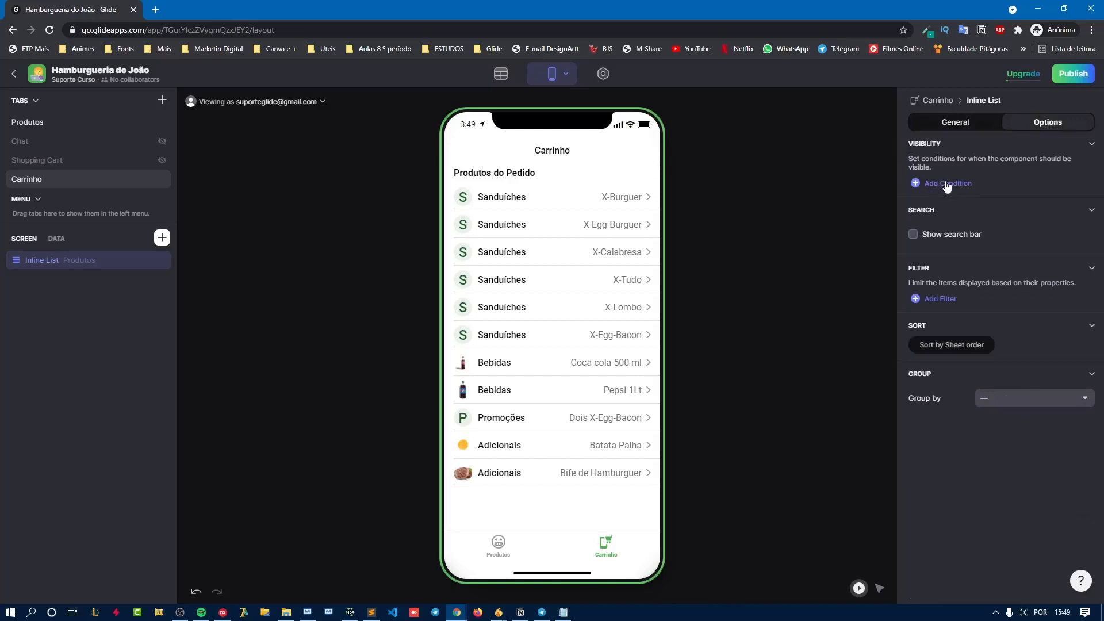
left_click(946, 183)
left_click(985, 178)
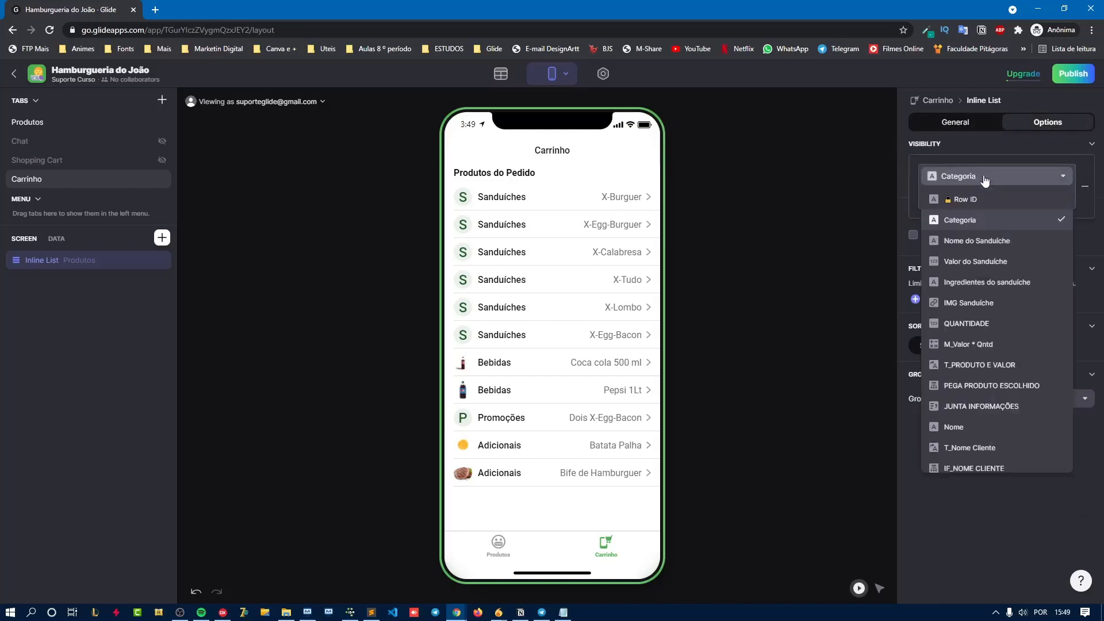
scroll(978, 394, "down", 10)
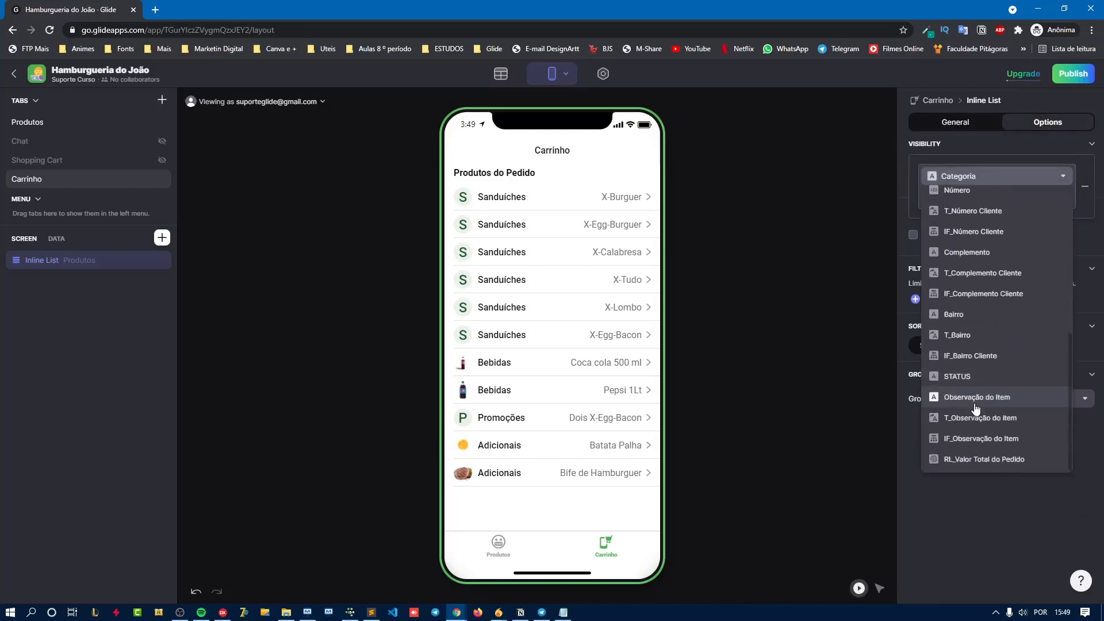
left_click(971, 460)
left_click(962, 198)
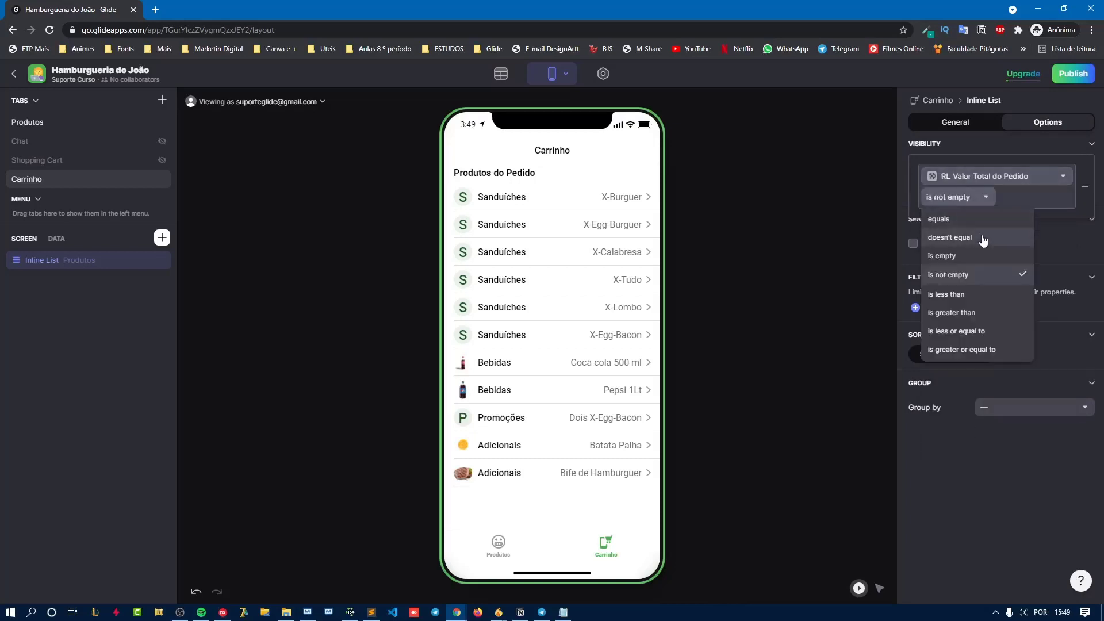
left_click(968, 314)
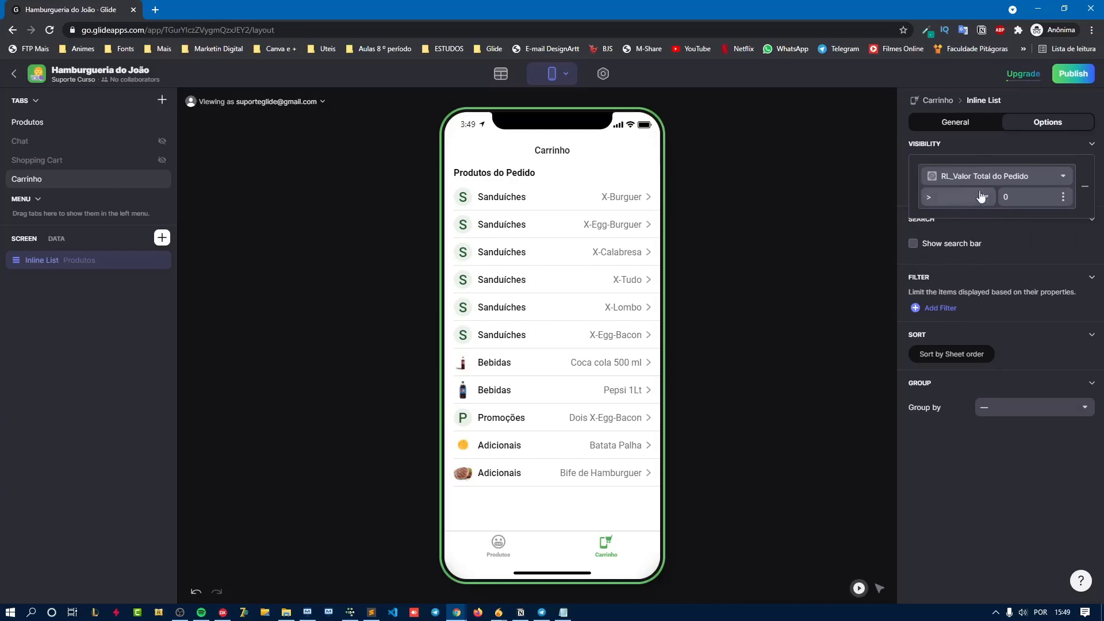
left_click(951, 291)
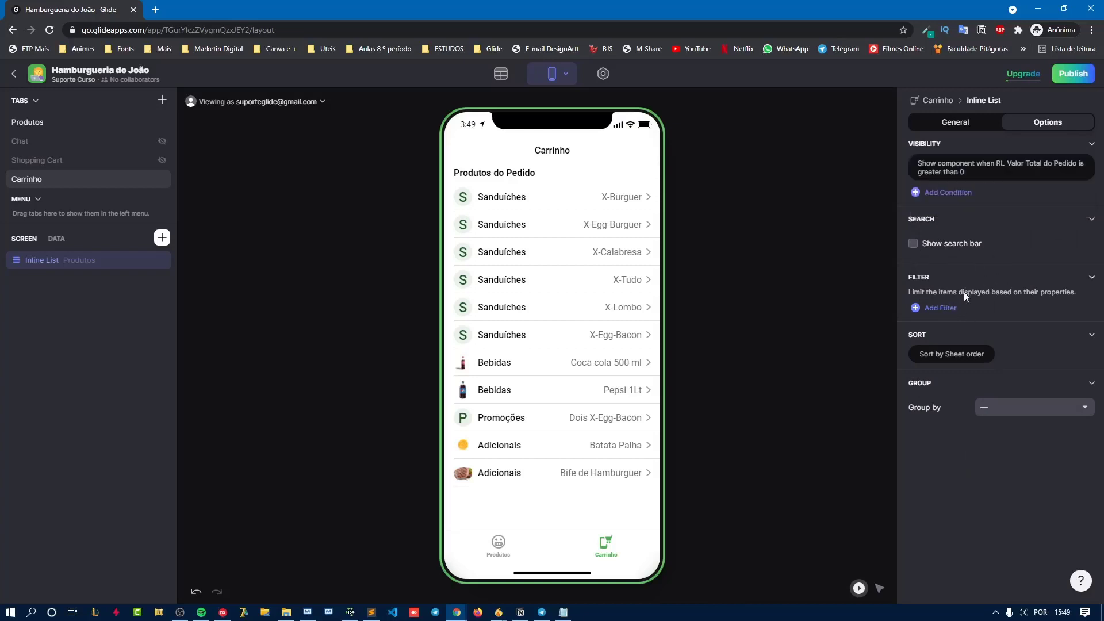
- Filter the inline list to items whose QUANTIDADE is greater than 0
left_click(942, 311)
left_click(960, 310)
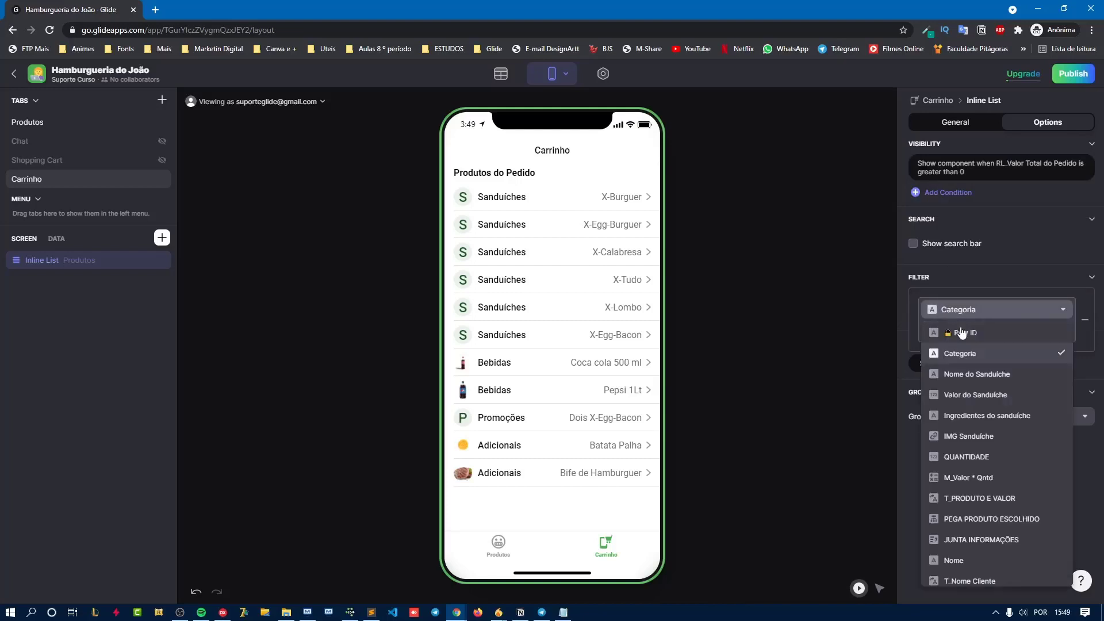
left_click(964, 458)
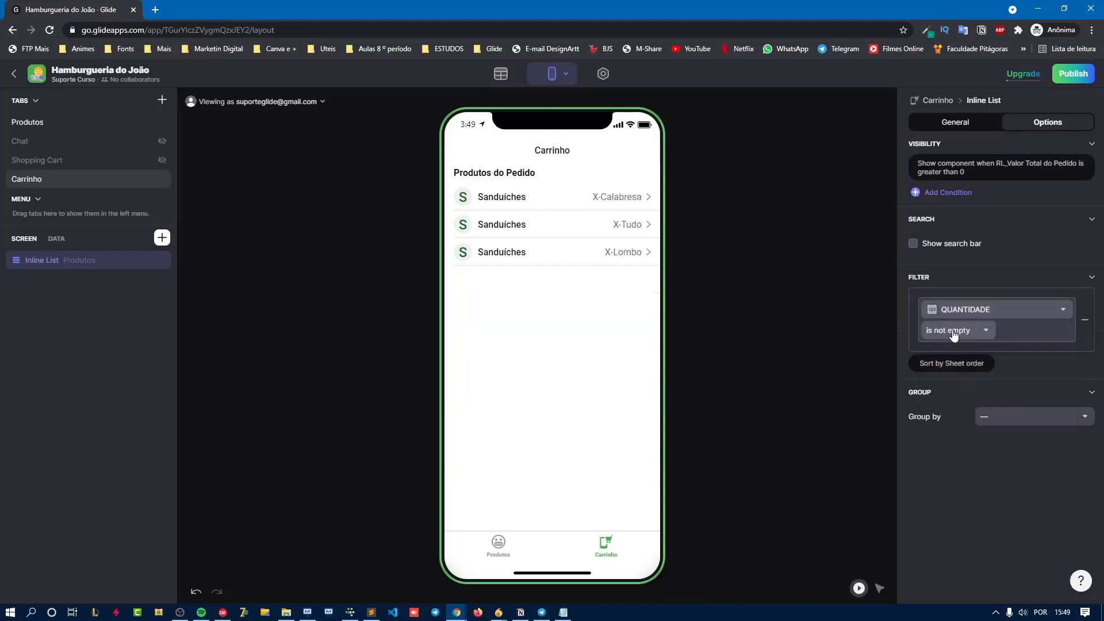
left_click(953, 333)
left_click(959, 447)
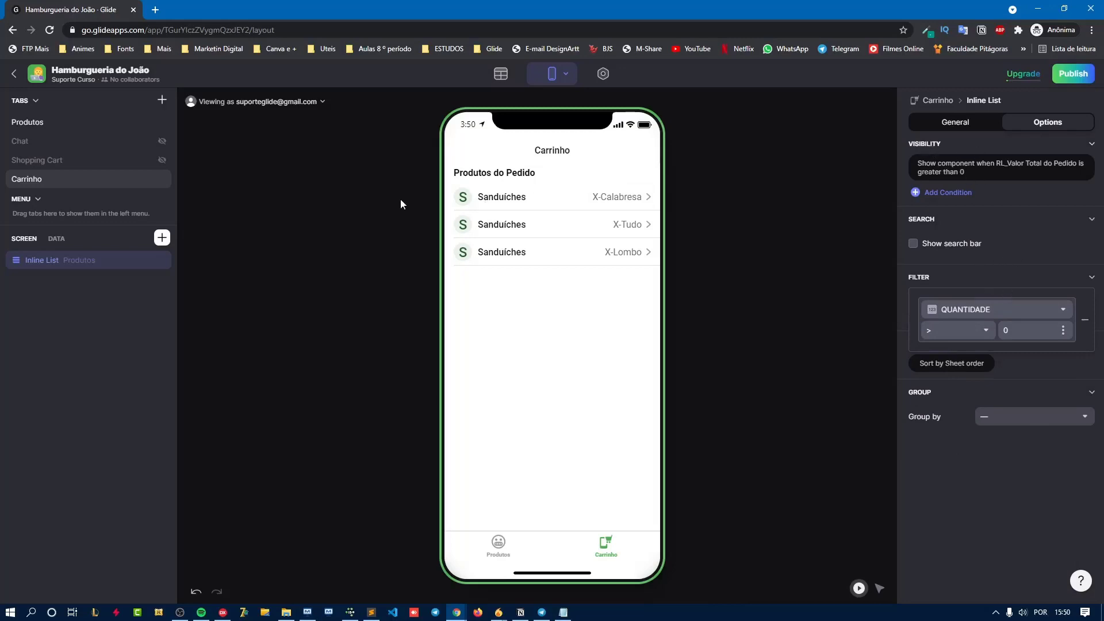
- Examine the product quantities and the order total column in the Produtos data table
left_click(500, 76)
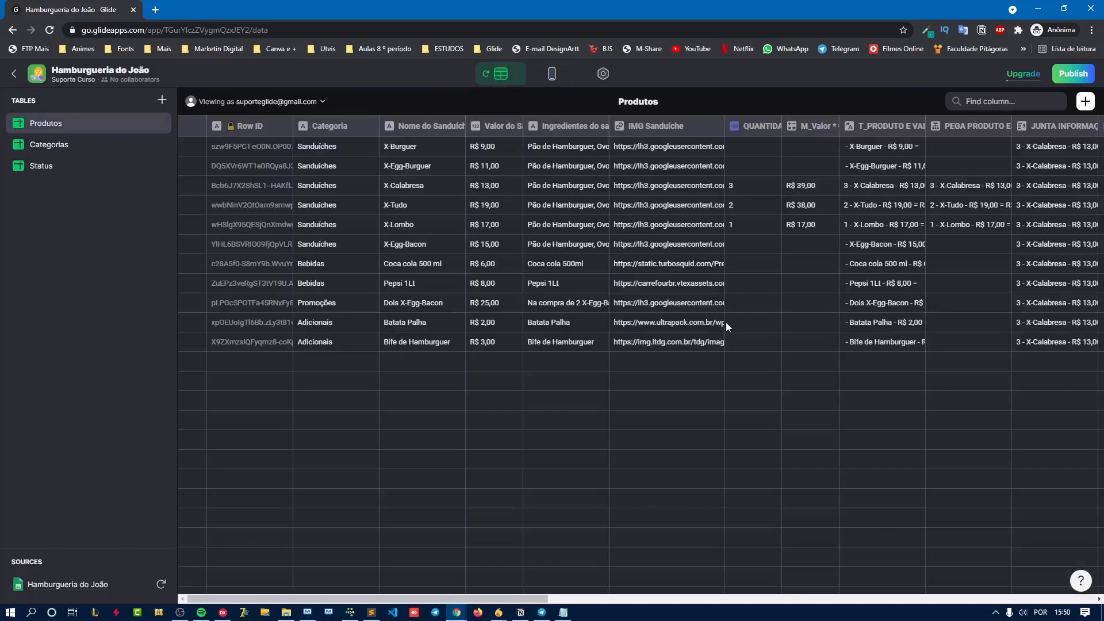
scroll(628, 303, "right", 15)
scroll(628, 304, "left", 10)
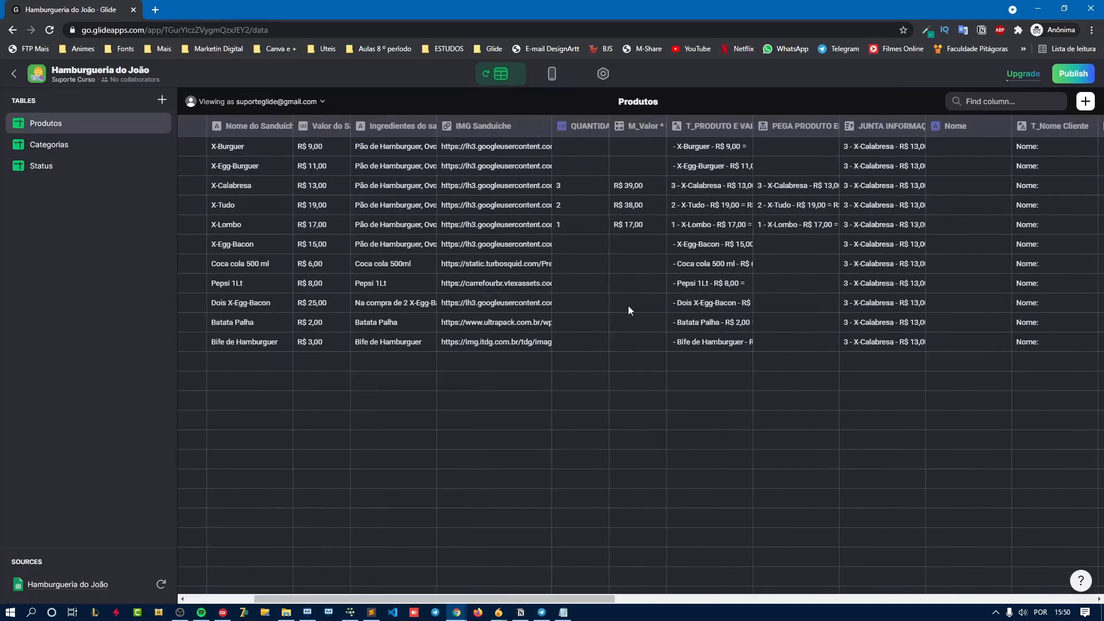
scroll(628, 305, "right", 10)
scroll(628, 311, "right", 4)
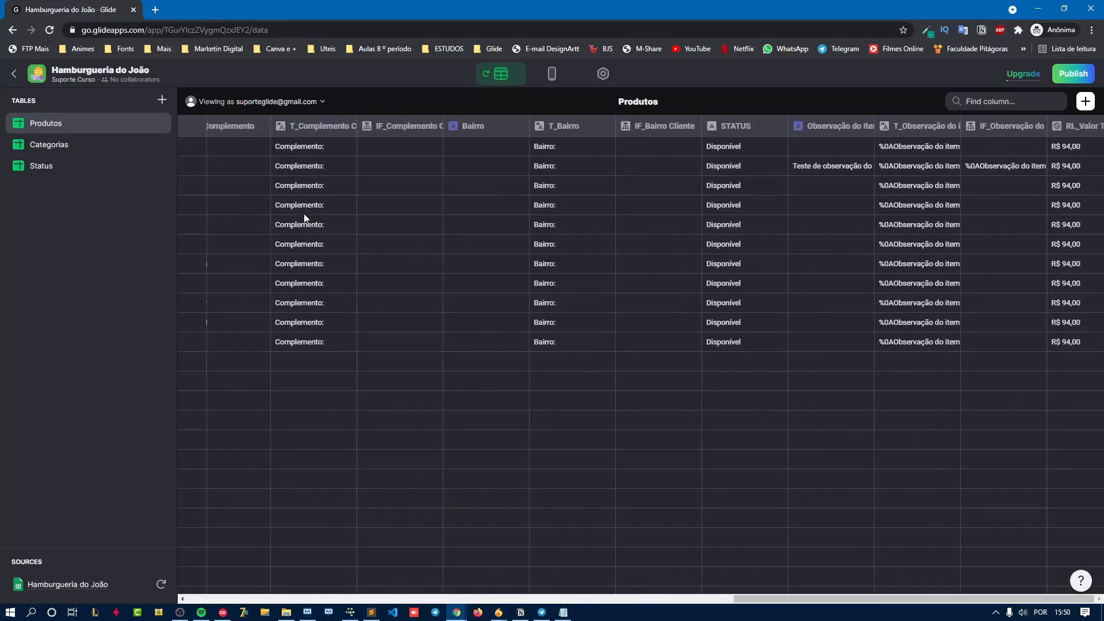
- In the app preview, remove X-Calabresa, X-Tudo and X-Lombo from the cart using each item's Apagar Item action
left_click(551, 73)
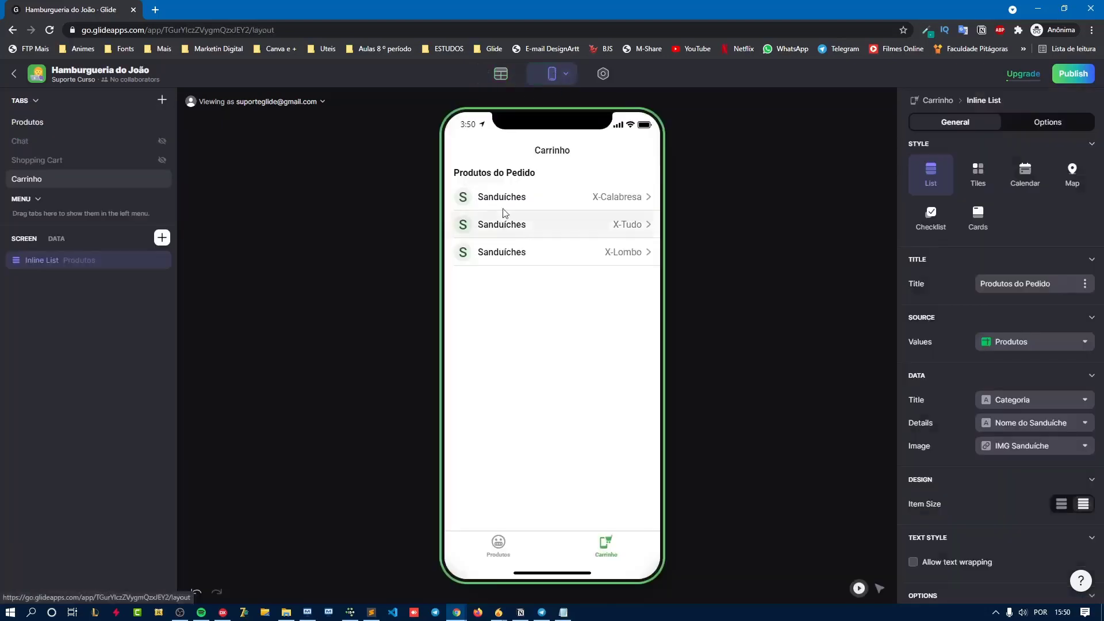
left_click(522, 198)
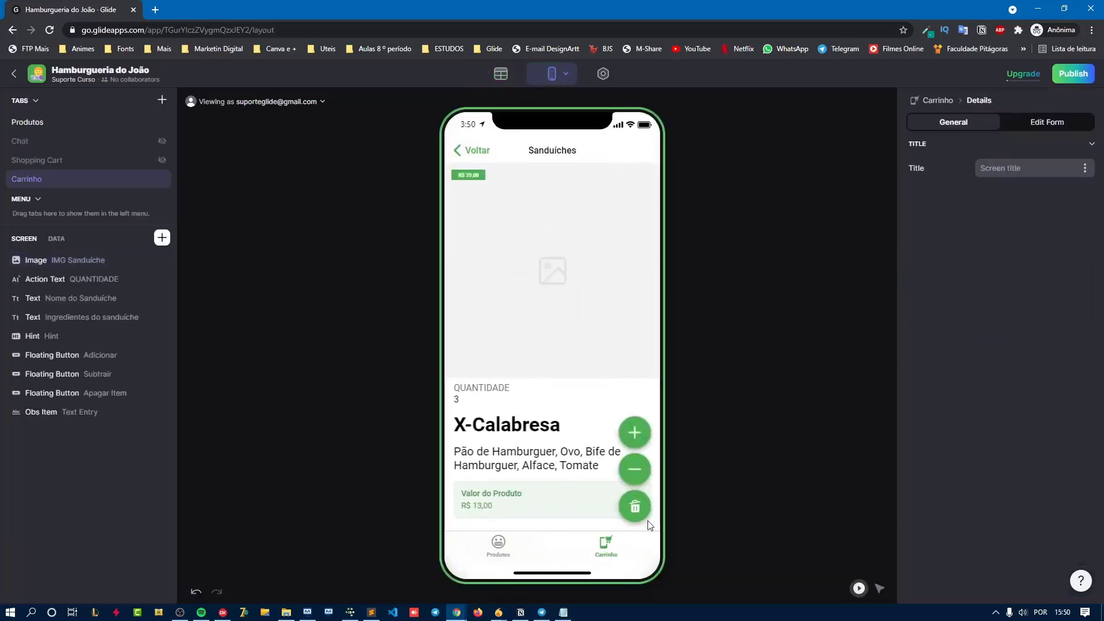
left_click(636, 509)
left_click(542, 220)
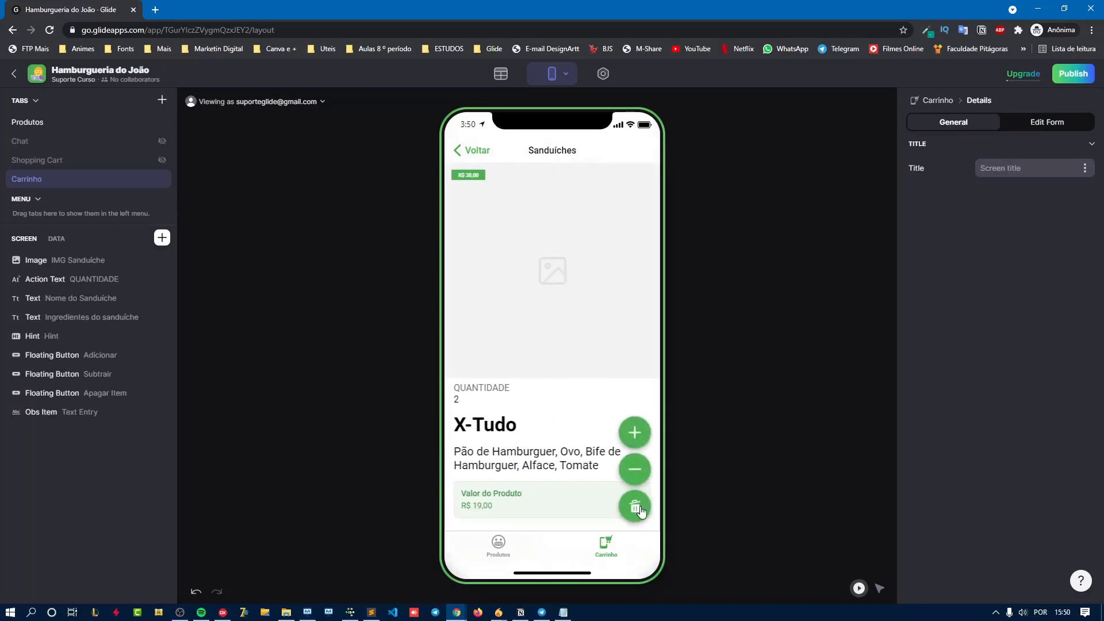
left_click(636, 507)
left_click(542, 199)
left_click(636, 508)
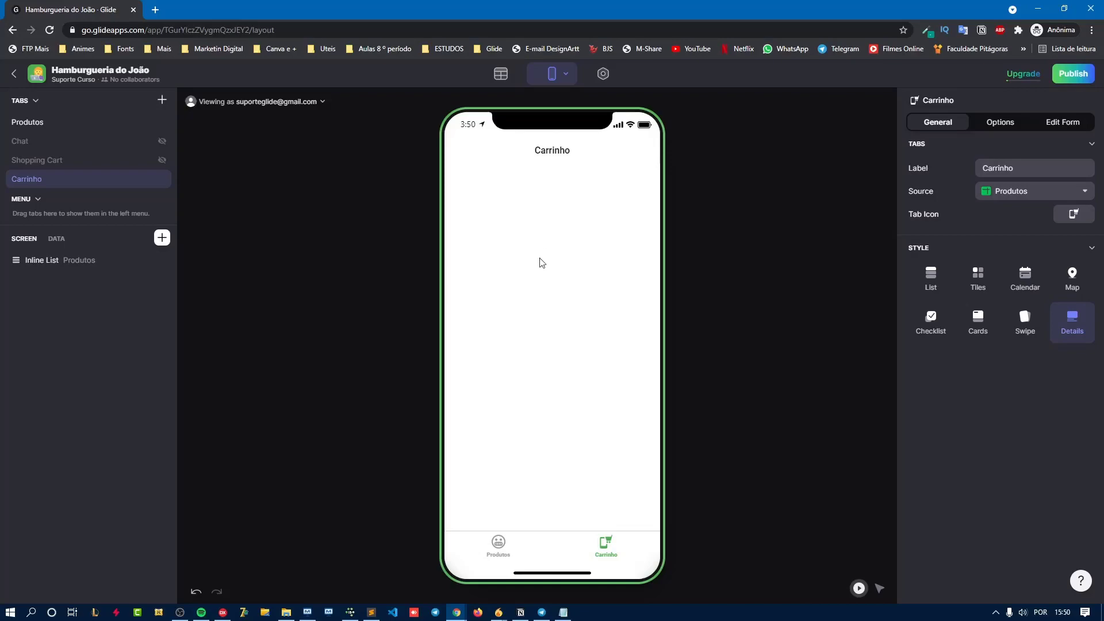
- Check the QUANTIDADE and RL_Valor Total do Pedido columns of the Produtos table after emptying the cart
left_click(500, 73)
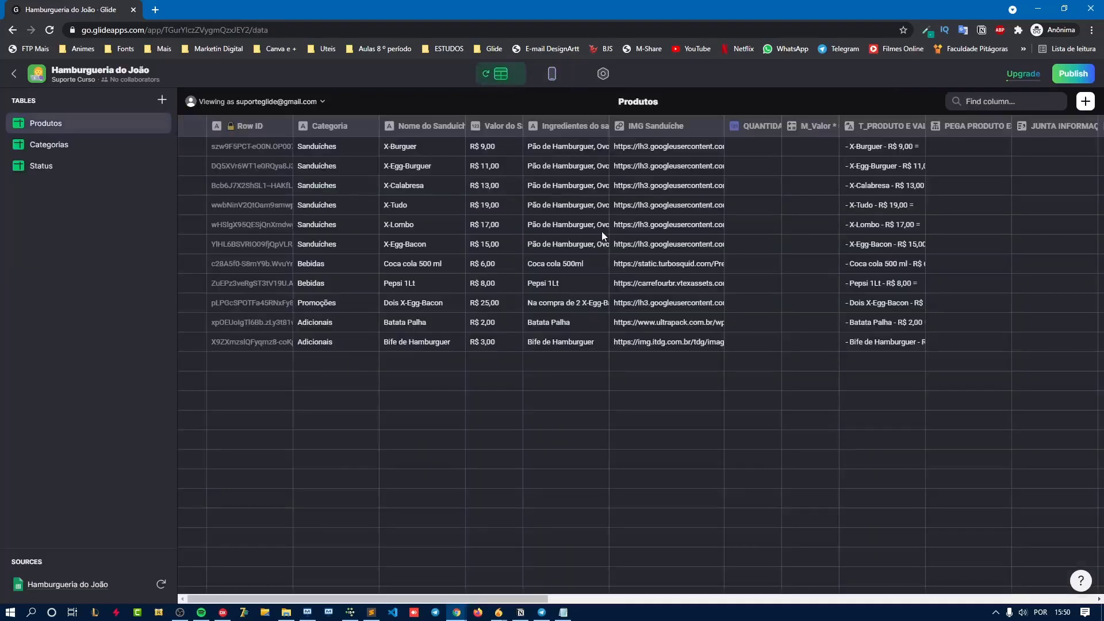
scroll(630, 285, "right", 15)
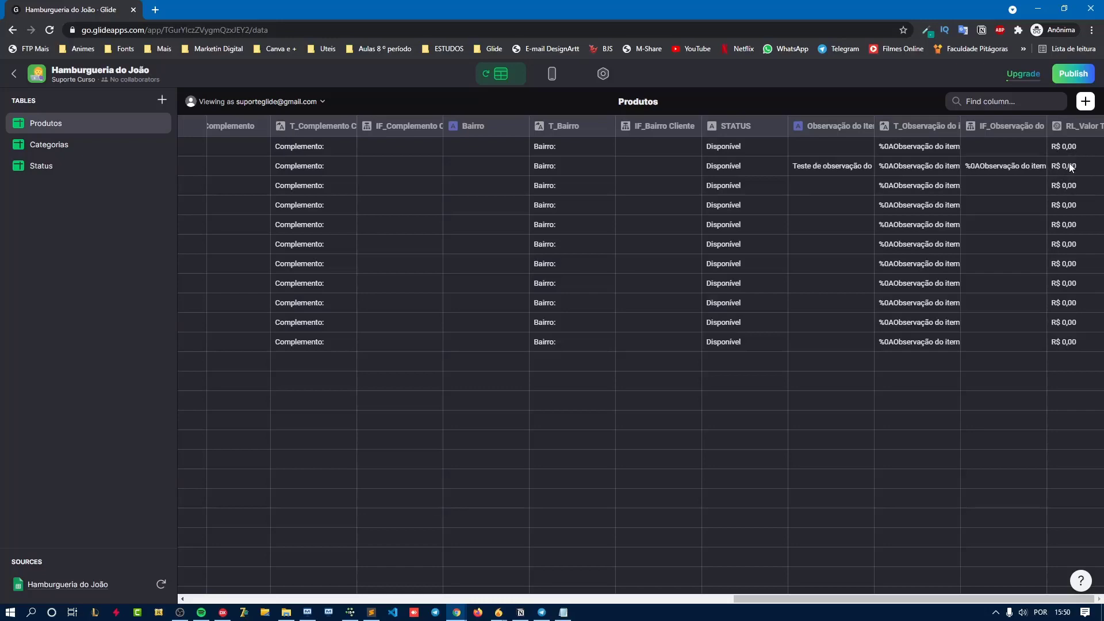
scroll(456, 253, "left", 15)
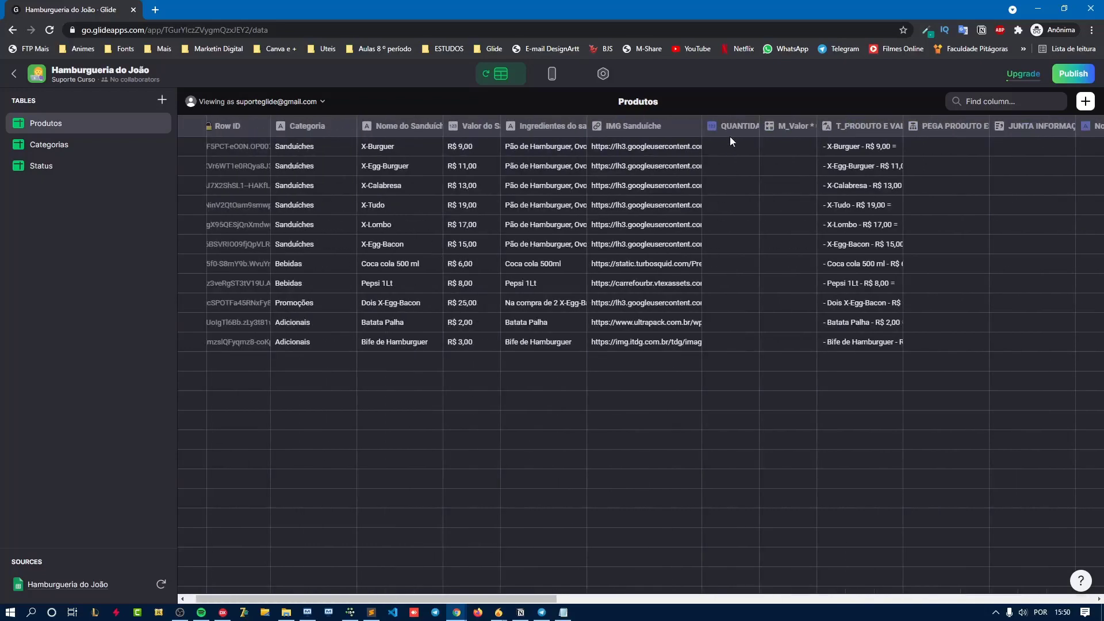
scroll(511, 280, "right", 15)
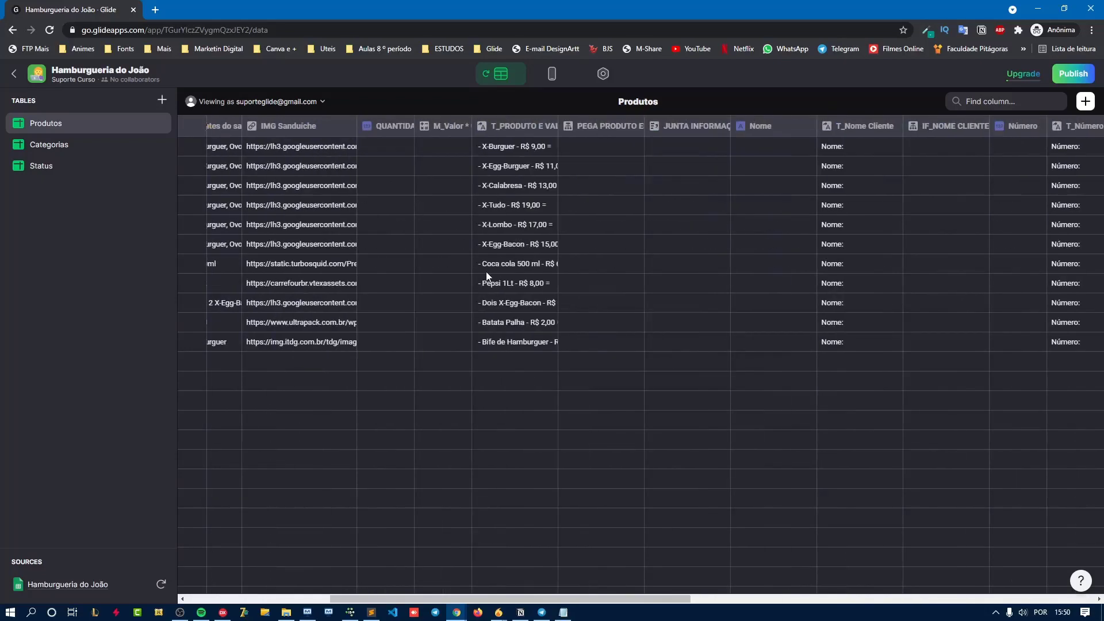
scroll(511, 279, "right", 5)
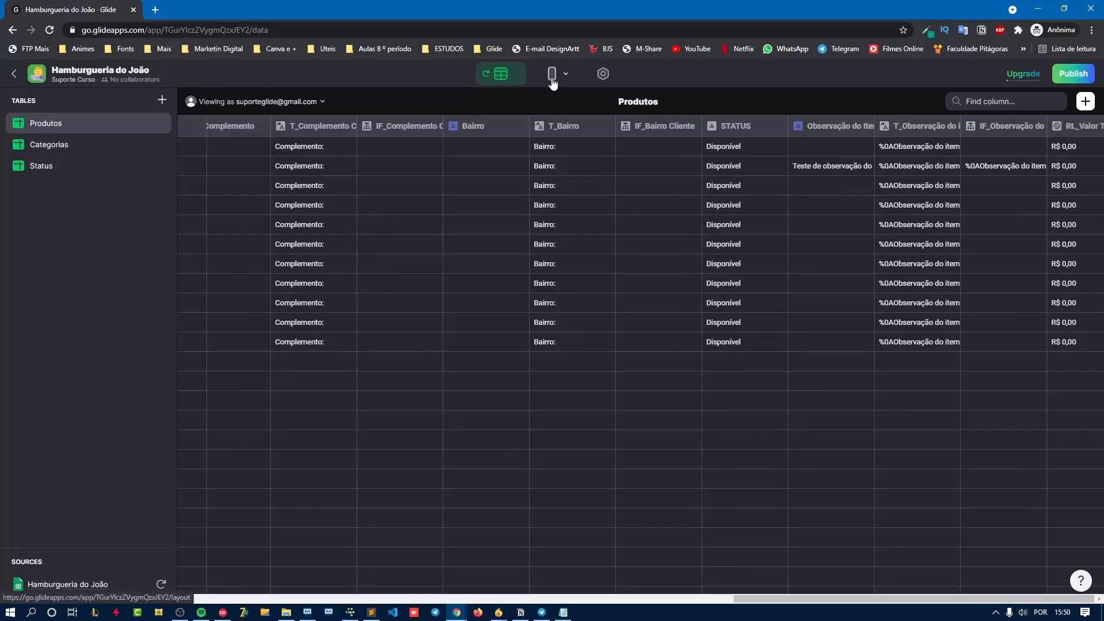
- Set QUANTIDADE to 1 for both X-Tudo and Batata Palha in the Produtos table
scroll(673, 273, "left", 4)
scroll(674, 278, "left", 10)
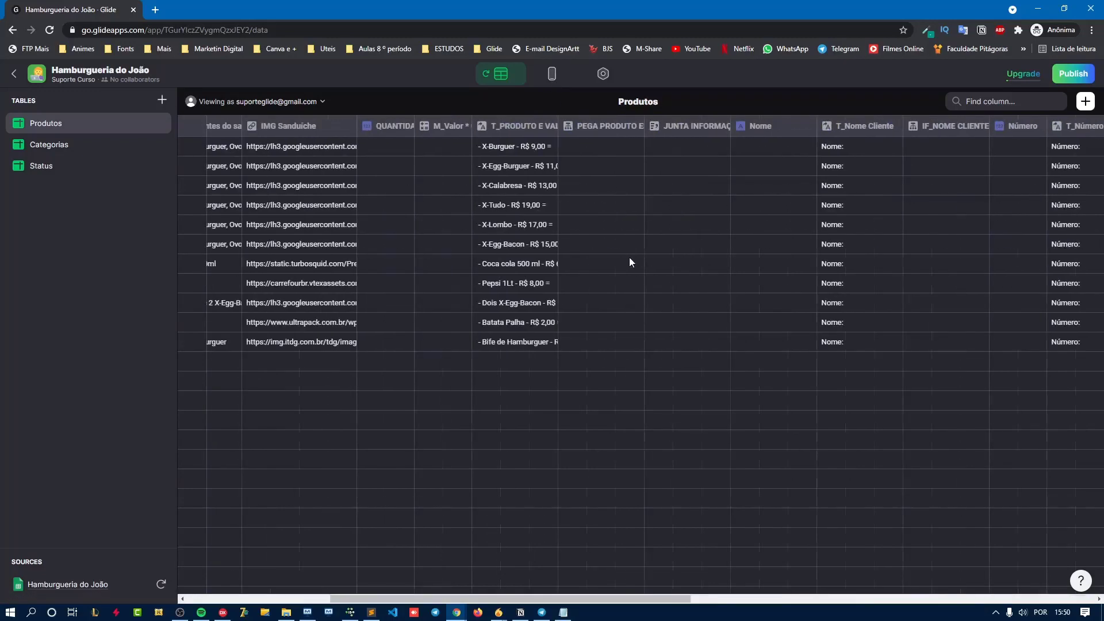
scroll(469, 266, "left", 4)
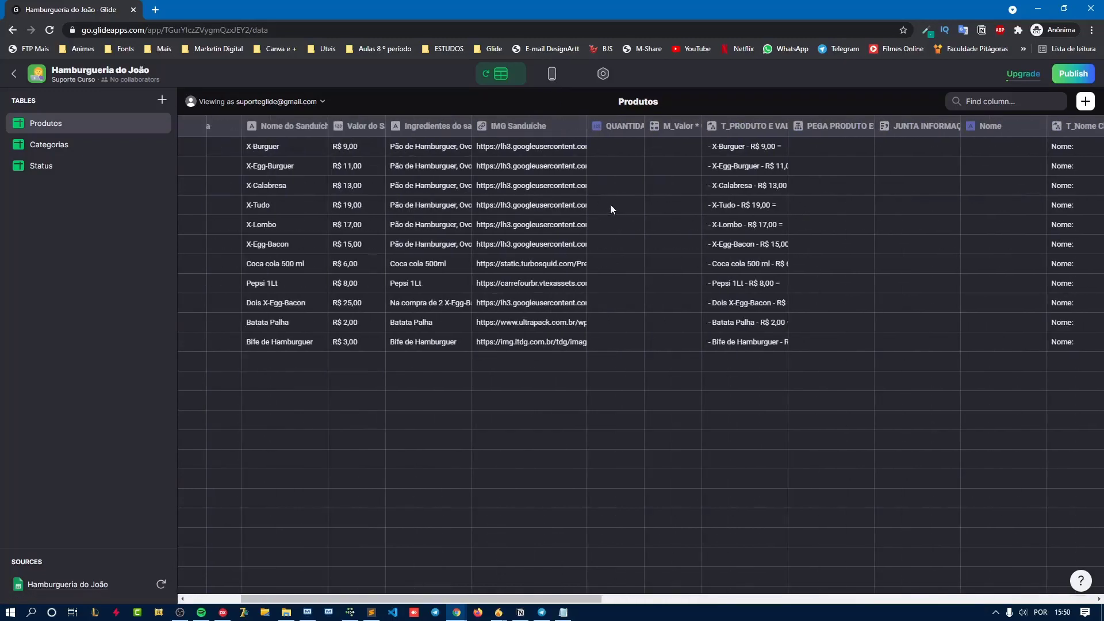
left_click(611, 207)
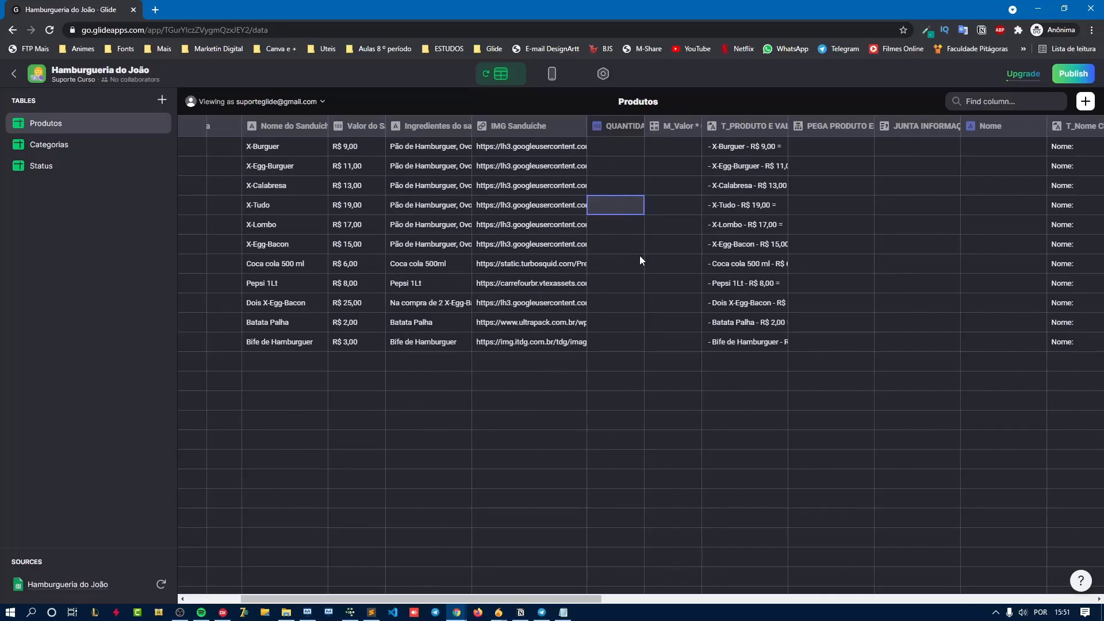
type("1")
key("Return")
left_click(616, 316)
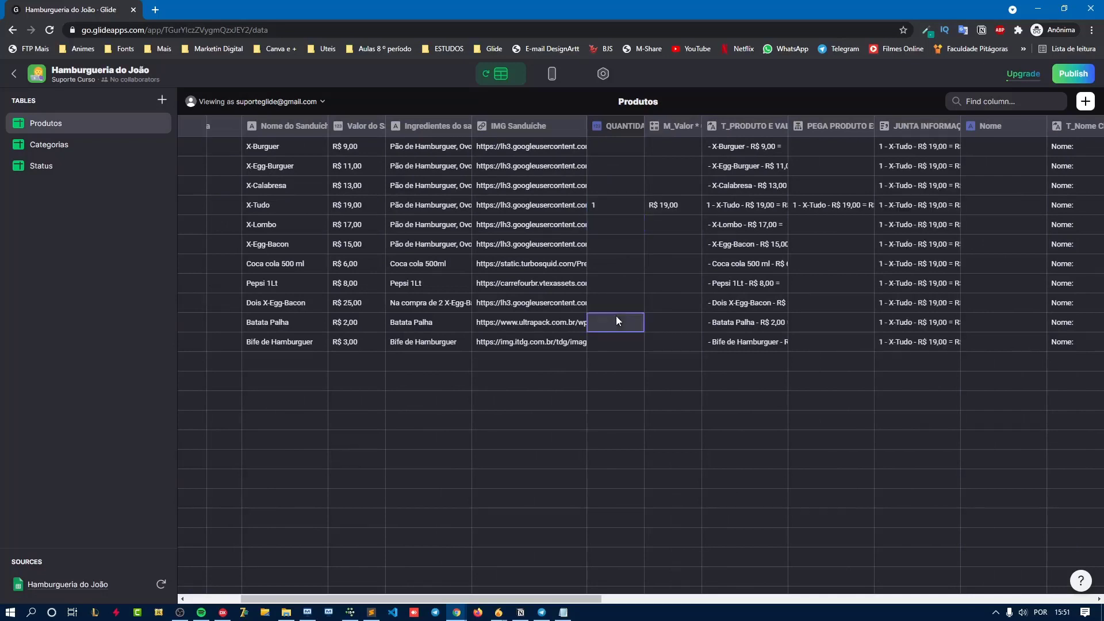
type("1")
key("Return")
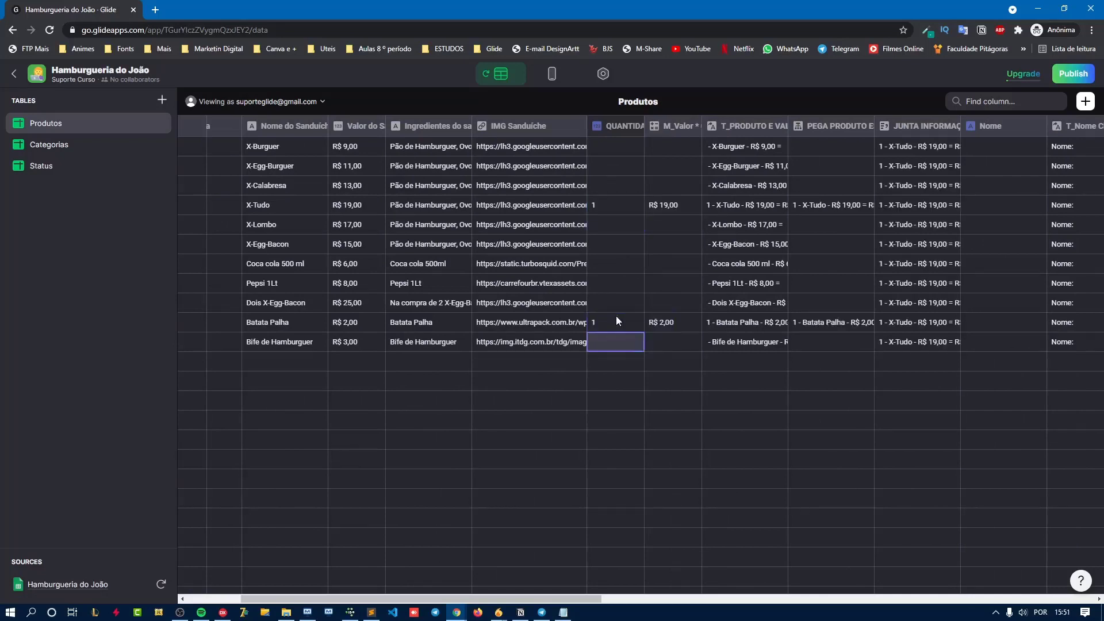
- Group the Carrinho screen's inline list of ordered products by Categoria
left_click(552, 73)
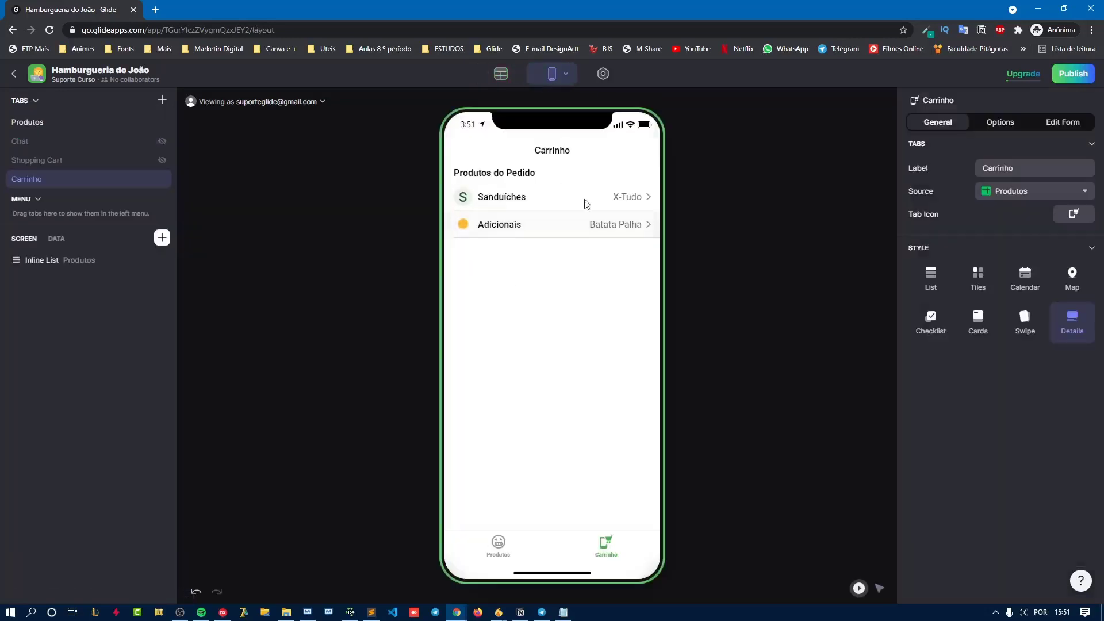
left_click(91, 262)
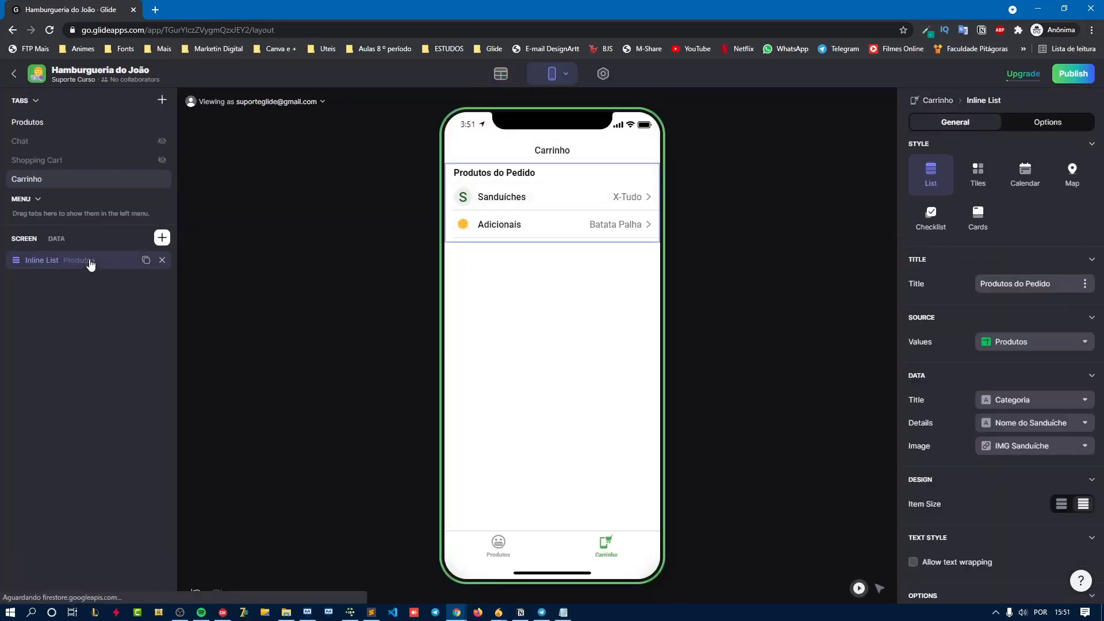
left_click(1047, 123)
left_click(1047, 418)
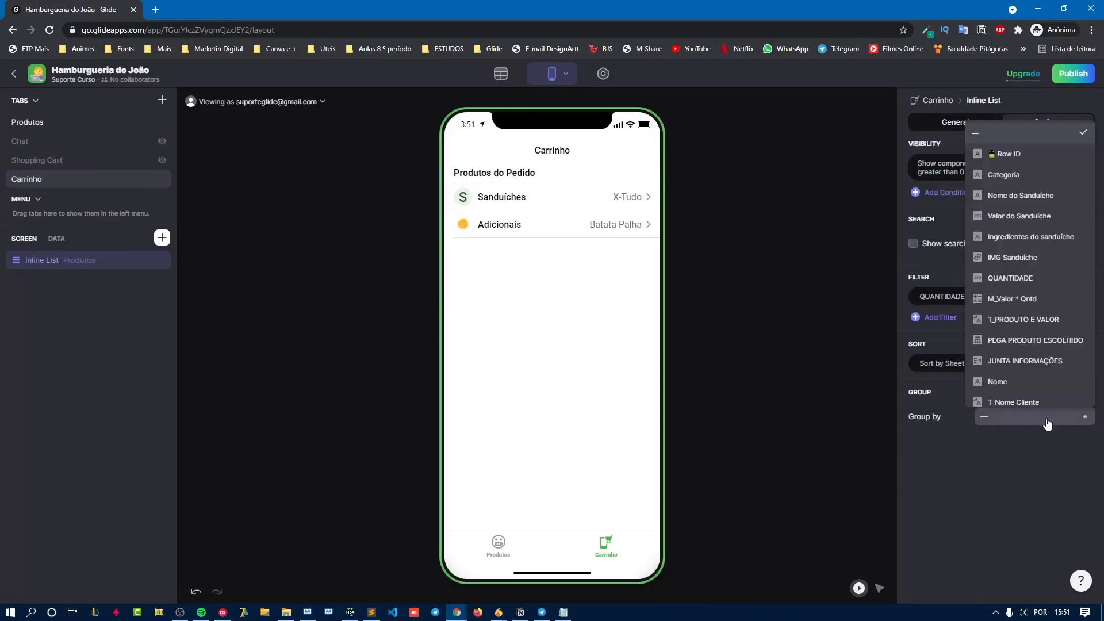
left_click(1014, 179)
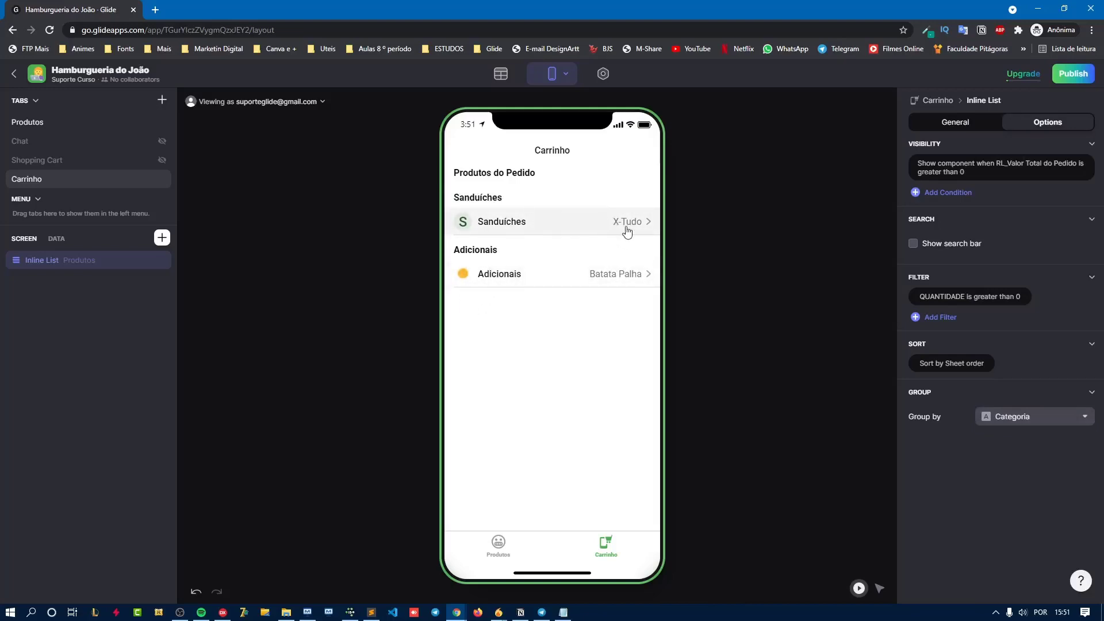
- Set the cart list's item title to Nome do Sanduíche and its details to QUANTIDADE
left_click(966, 126)
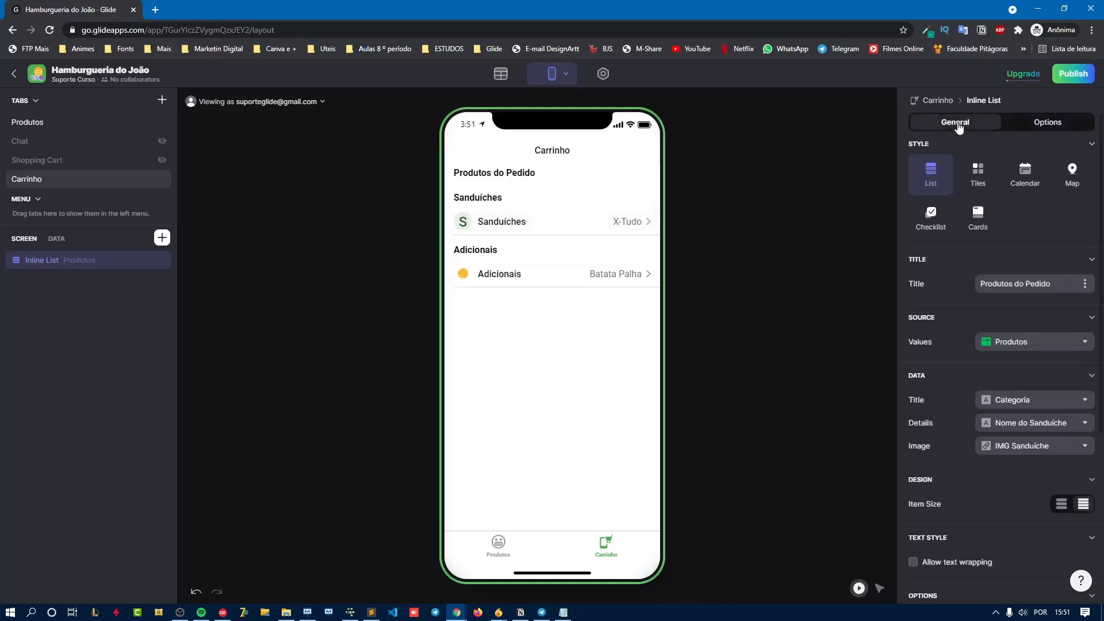
left_click(1041, 402)
left_click(1003, 465)
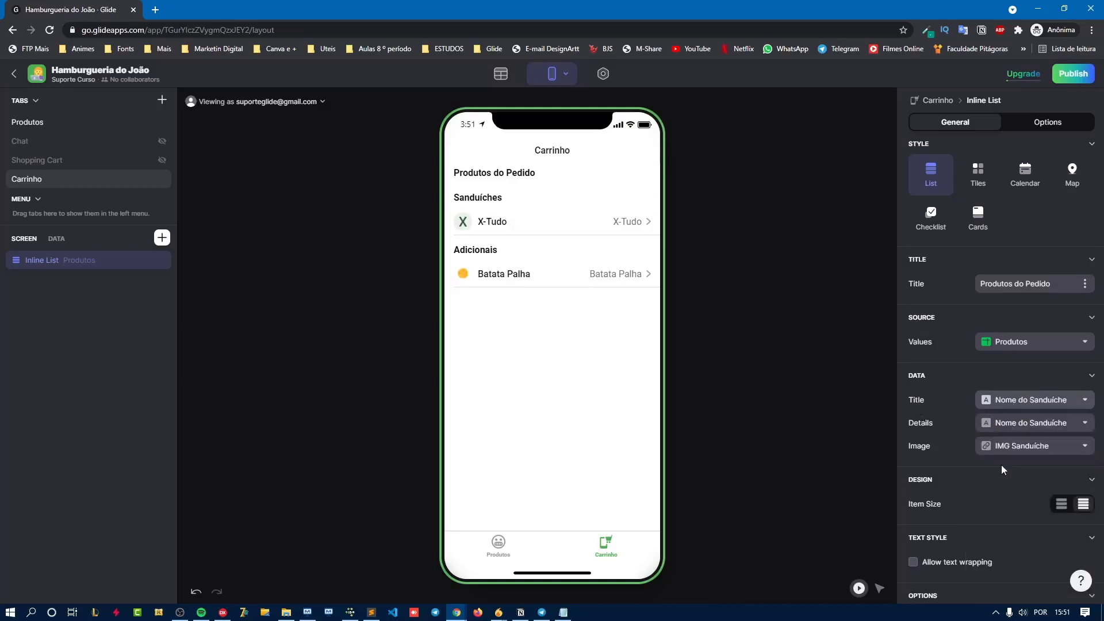
left_click(1019, 425)
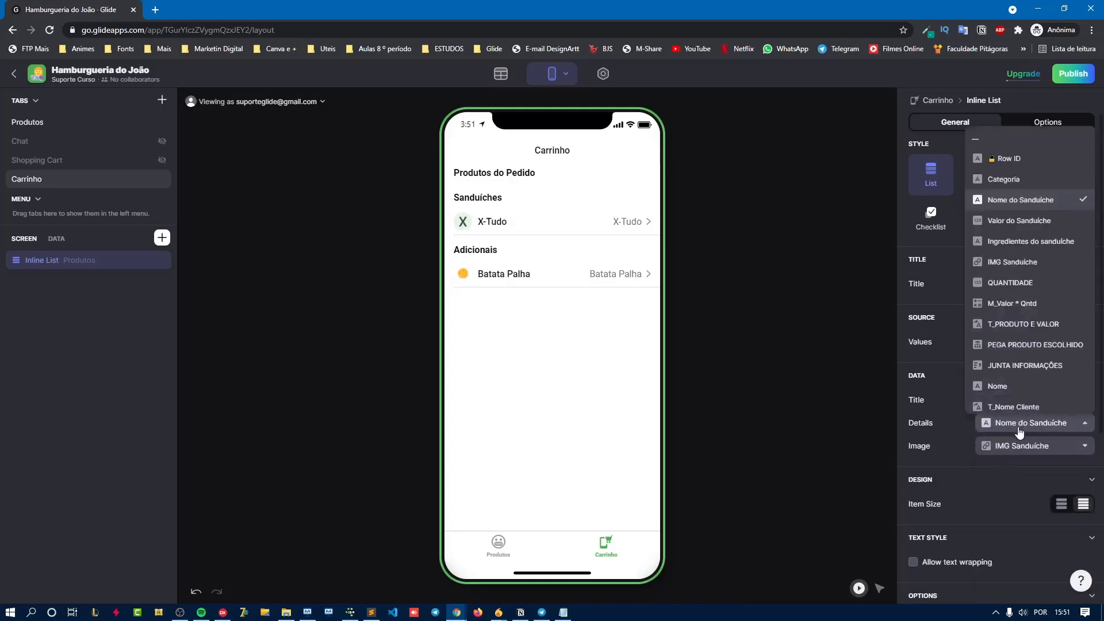
left_click(1006, 280)
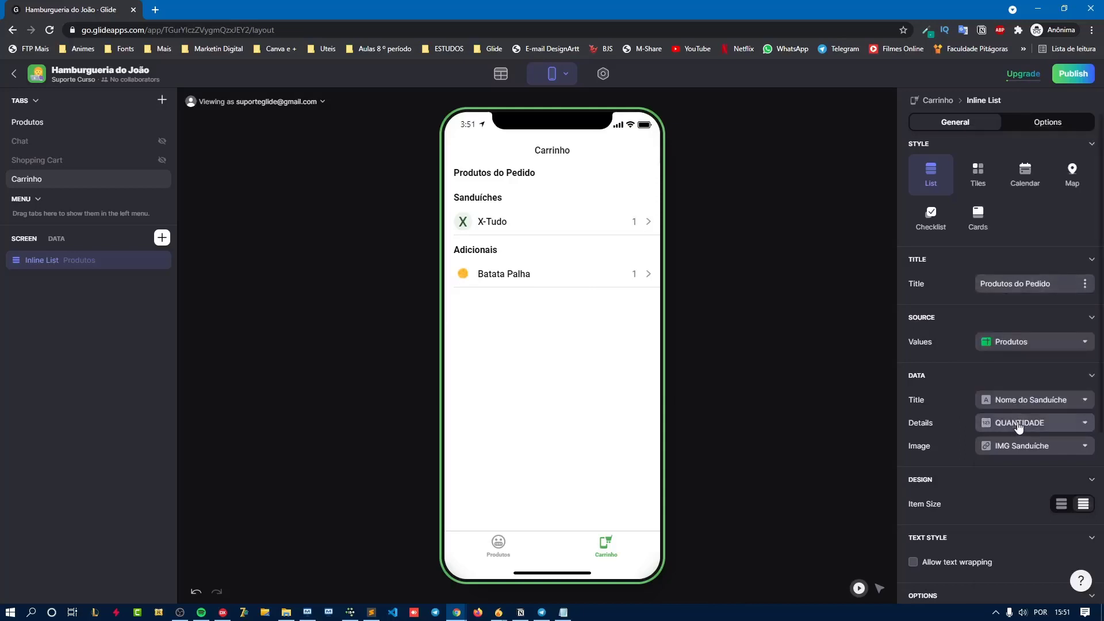
- Try M_Valor * Qntd as the cart list's details and switch back to QUANTIDADE
left_click(1019, 425)
left_click(1014, 304)
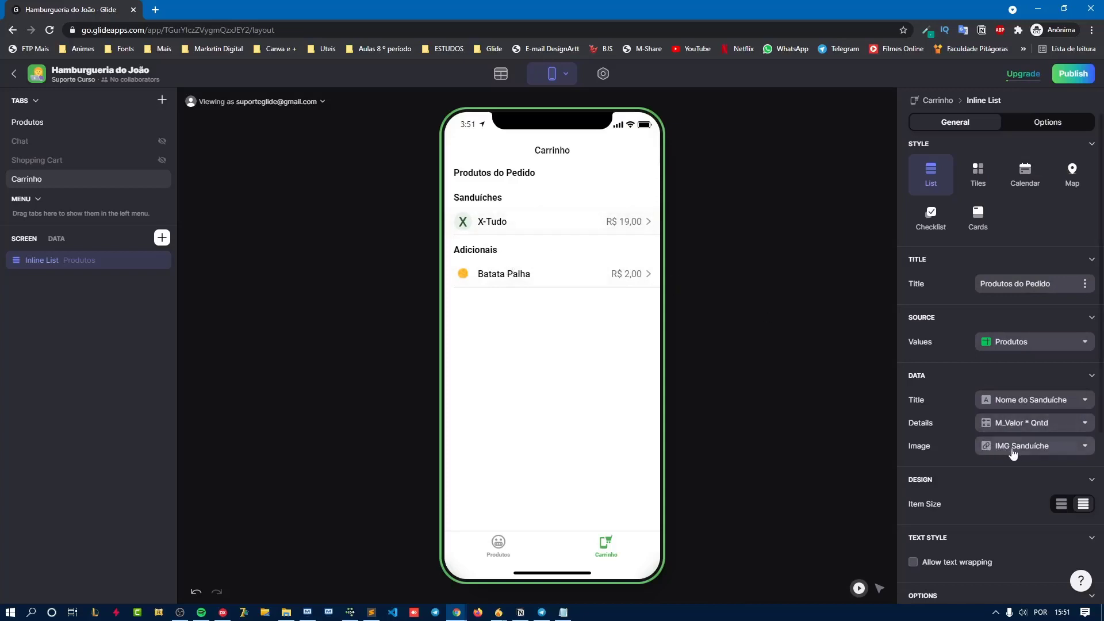
left_click(1014, 424)
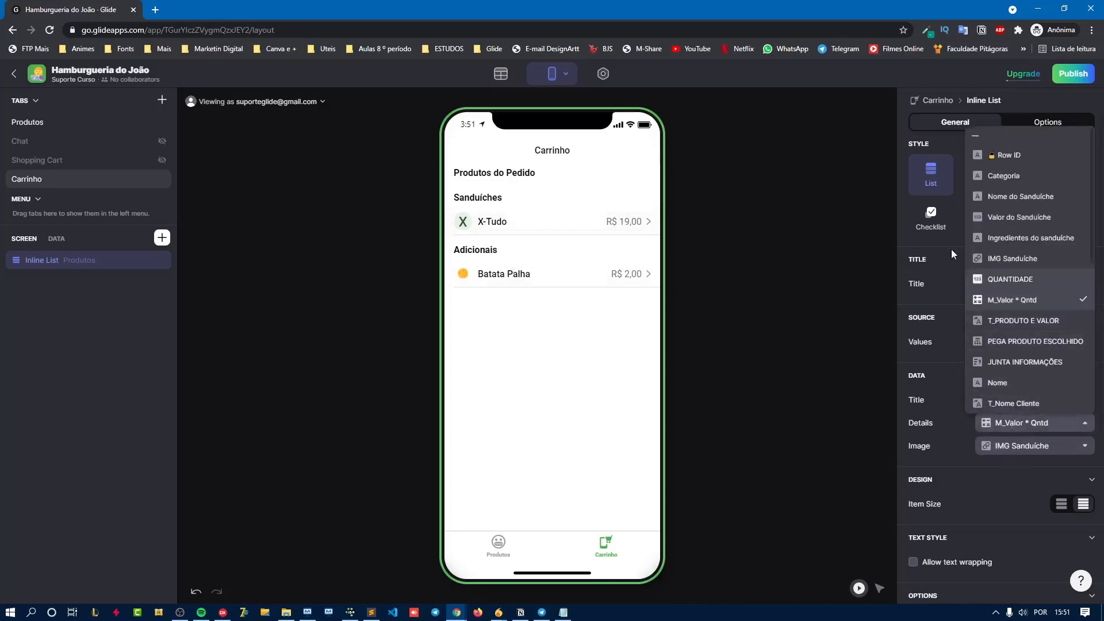
left_click(1011, 281)
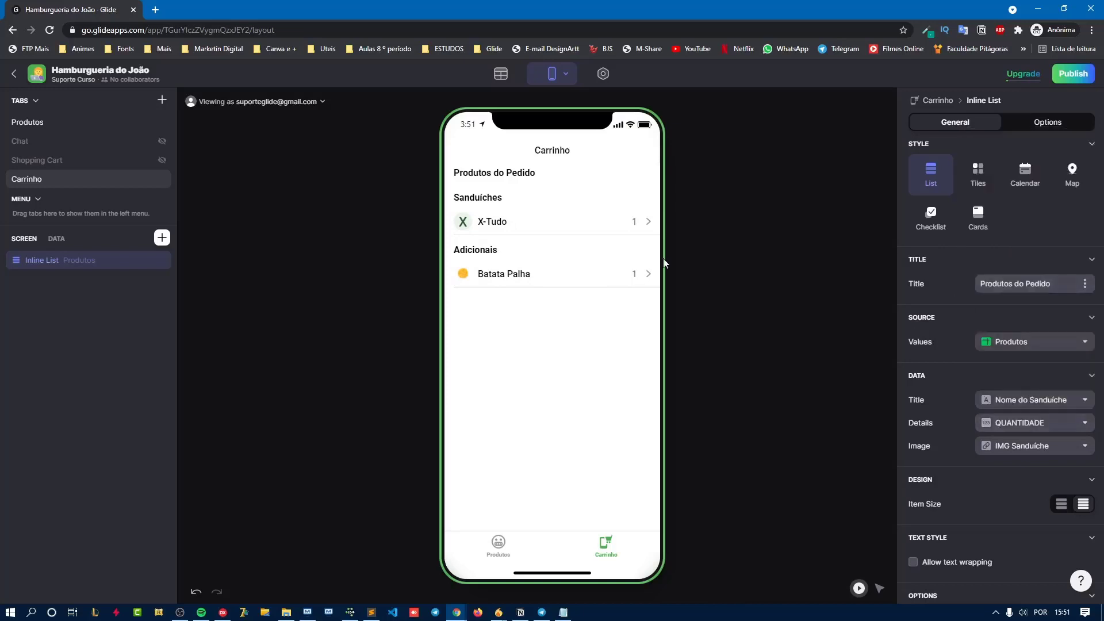
- In the app preview, raise X-Tudo's quantity to 5 with its add button and return to the Carrinho list
left_click(566, 224)
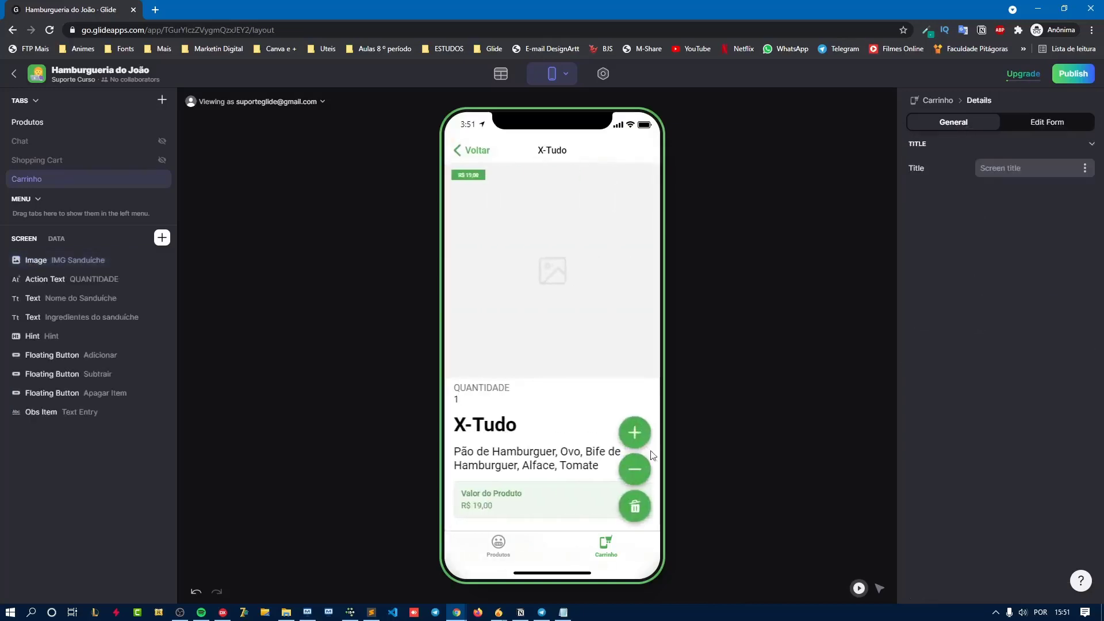
left_click(633, 437)
left_click(633, 438)
left_click(633, 437)
left_click(633, 437)
left_click(469, 152)
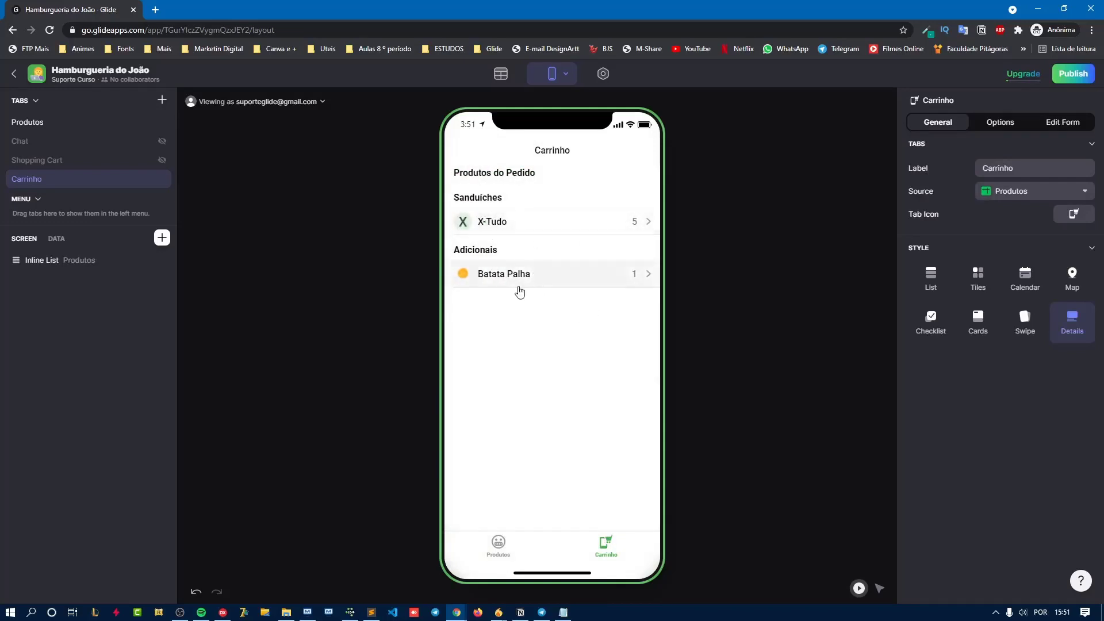
left_click(498, 550)
left_click(619, 558)
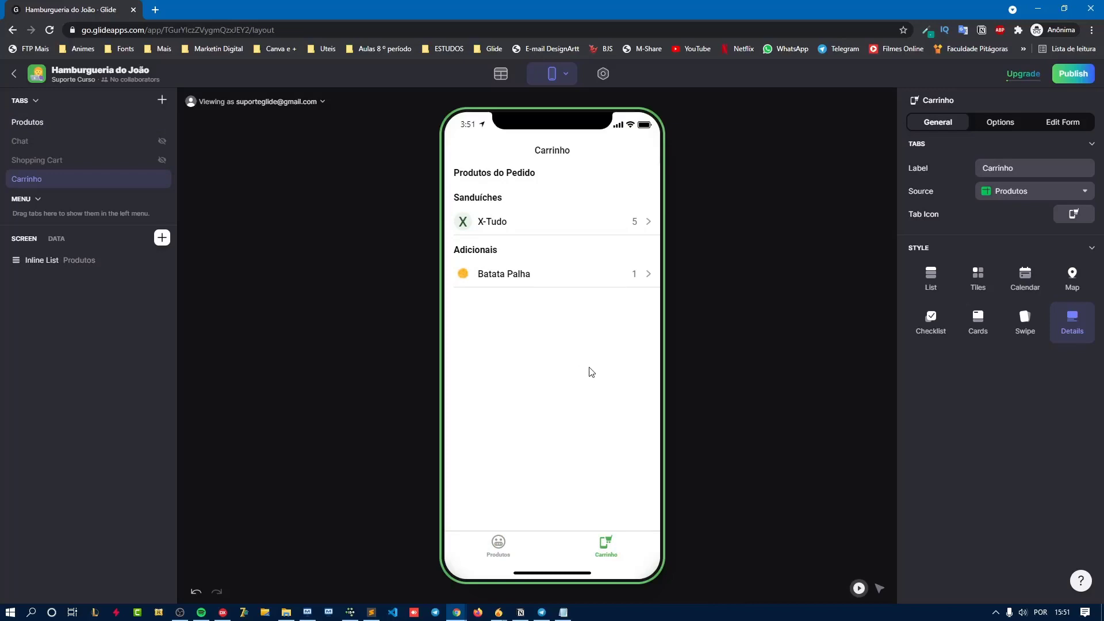
- Add a Separator with Medium spacing and a line divider below the inline list on the Carrinho screen
left_click(161, 239)
left_click(246, 248)
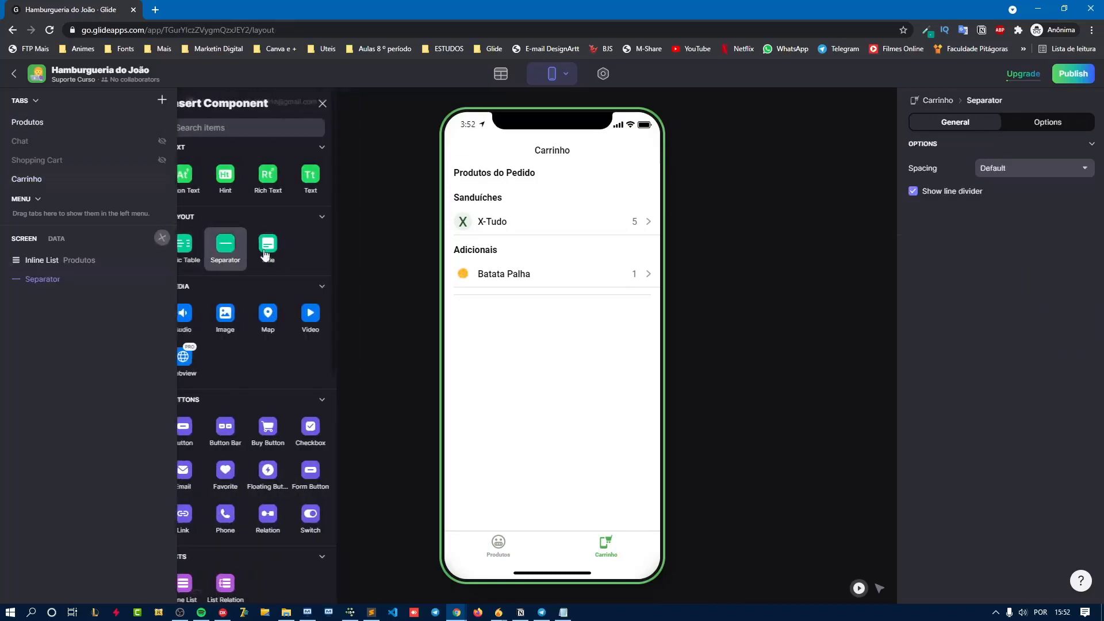
left_click(1026, 169)
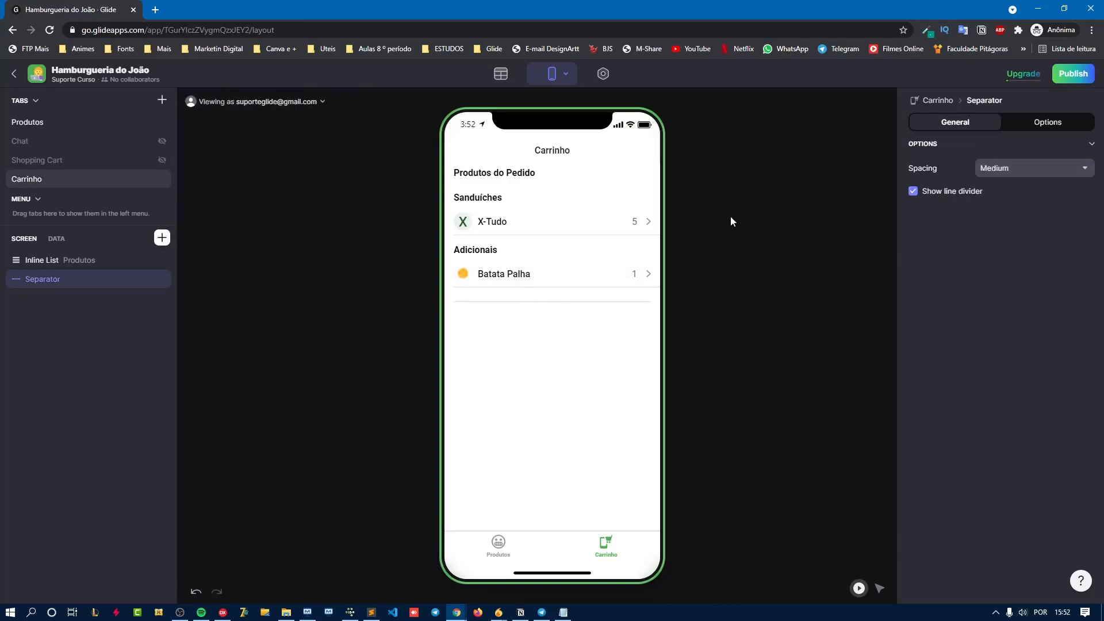
left_click(783, 309)
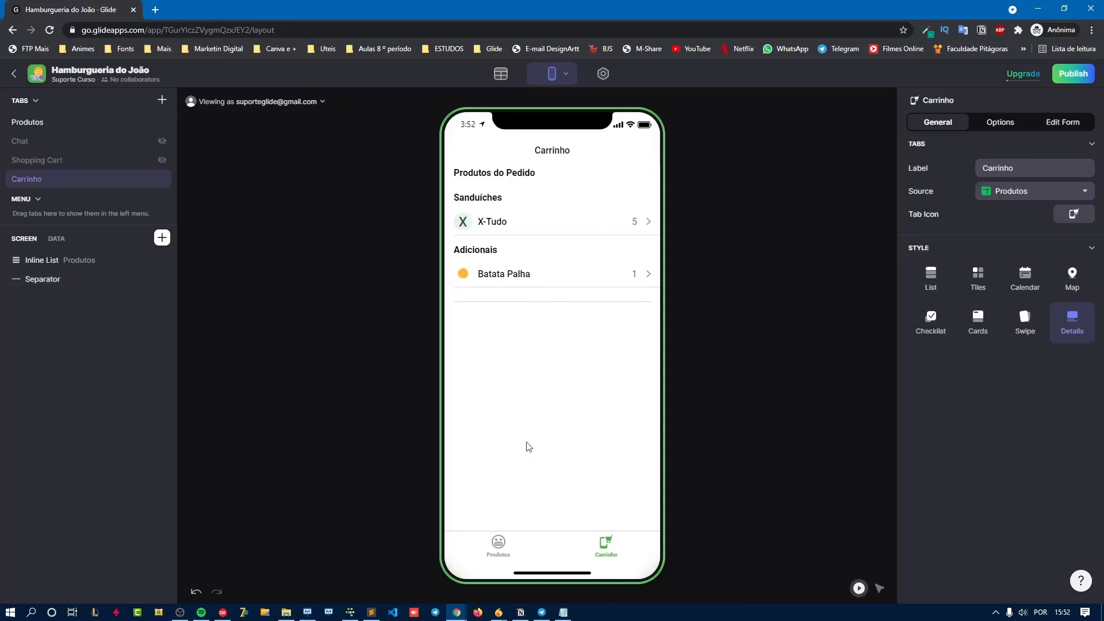
- In the Produtos data table, add a user-specific Text column named Rua Cliente
left_click(501, 74)
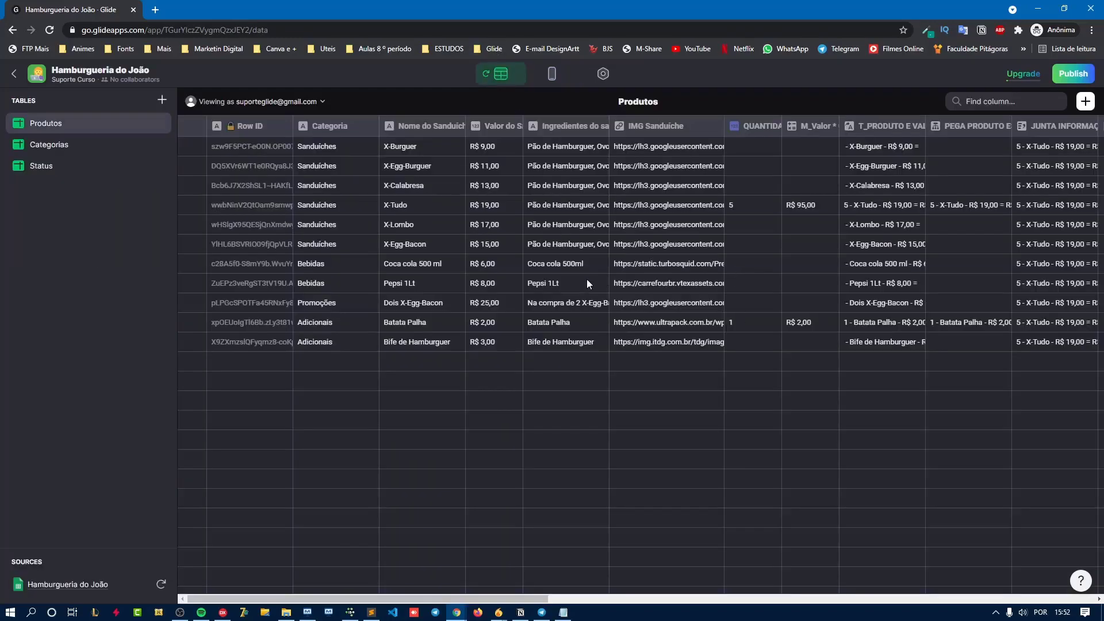
scroll(586, 279, "right", 15)
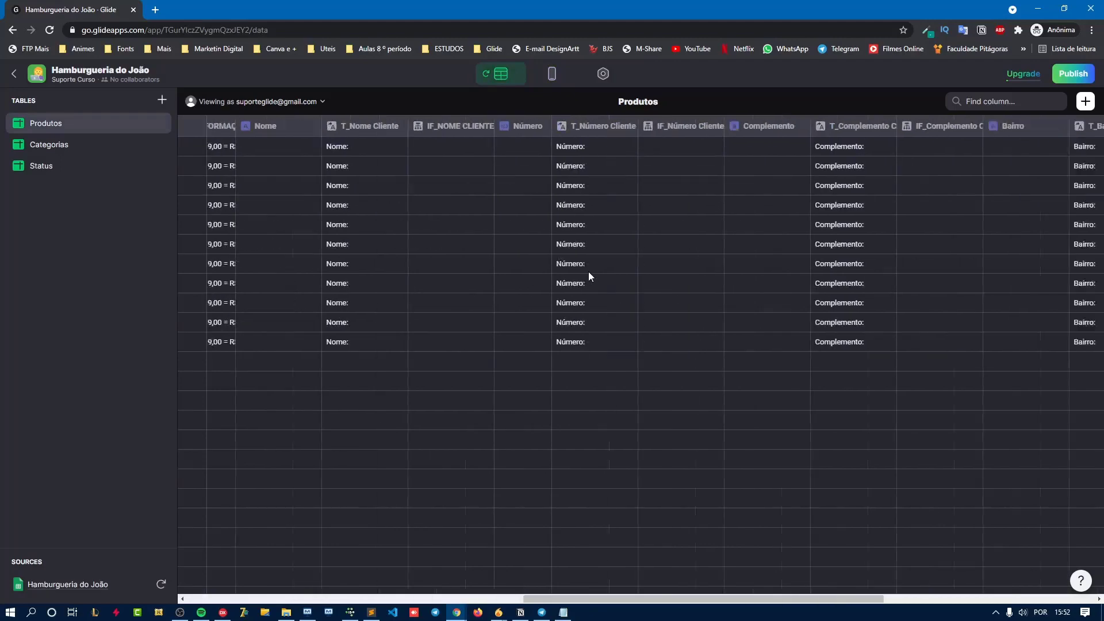
scroll(588, 272, "right", 3)
scroll(588, 272, "left", 5)
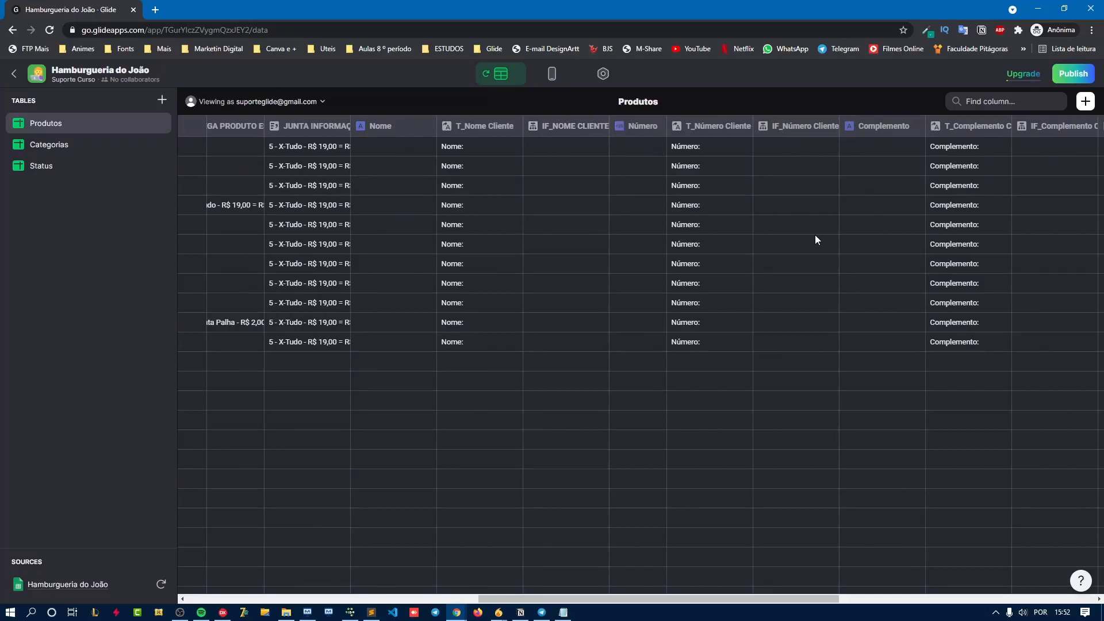
scroll(813, 239, "right", 3)
scroll(604, 202, "left", 3)
left_click(1086, 103)
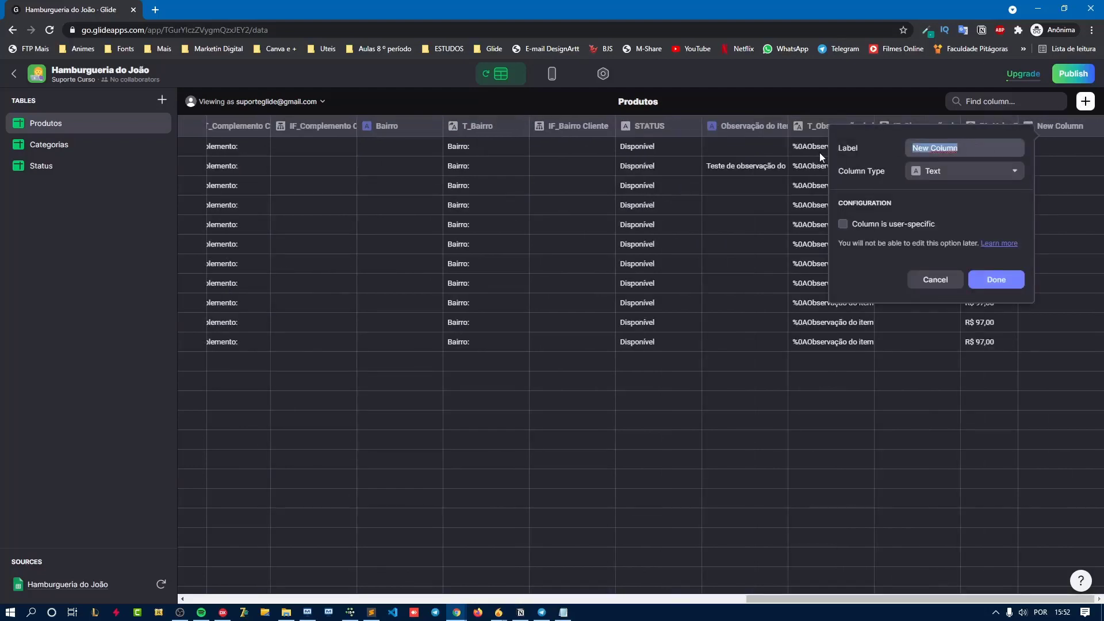
type("Rua Cliente")
key("Tab")
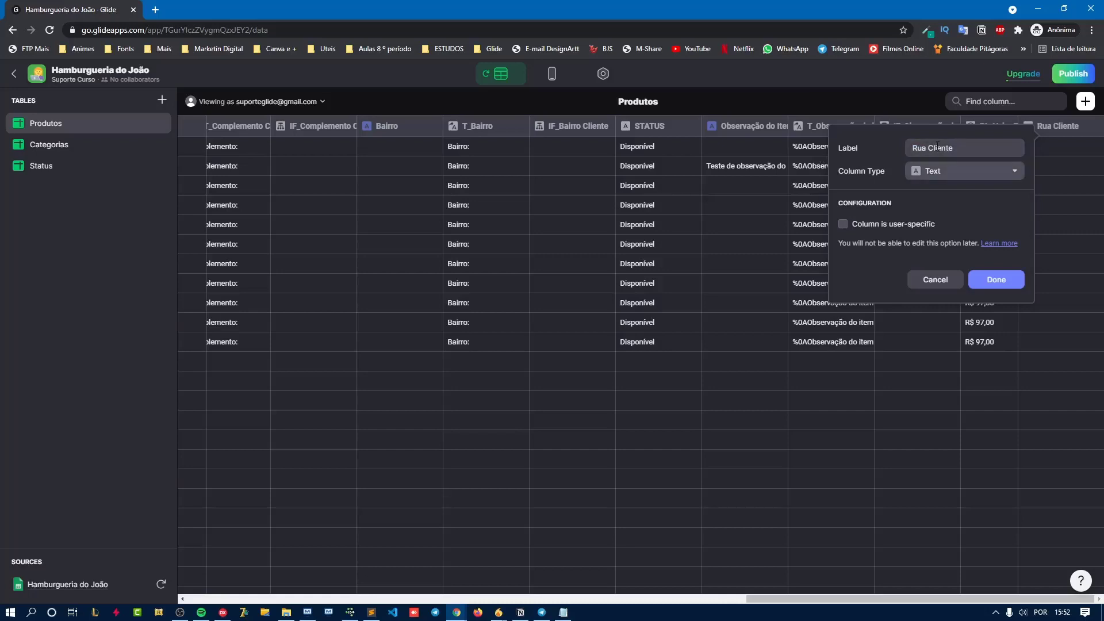
left_click(843, 224)
left_click(998, 282)
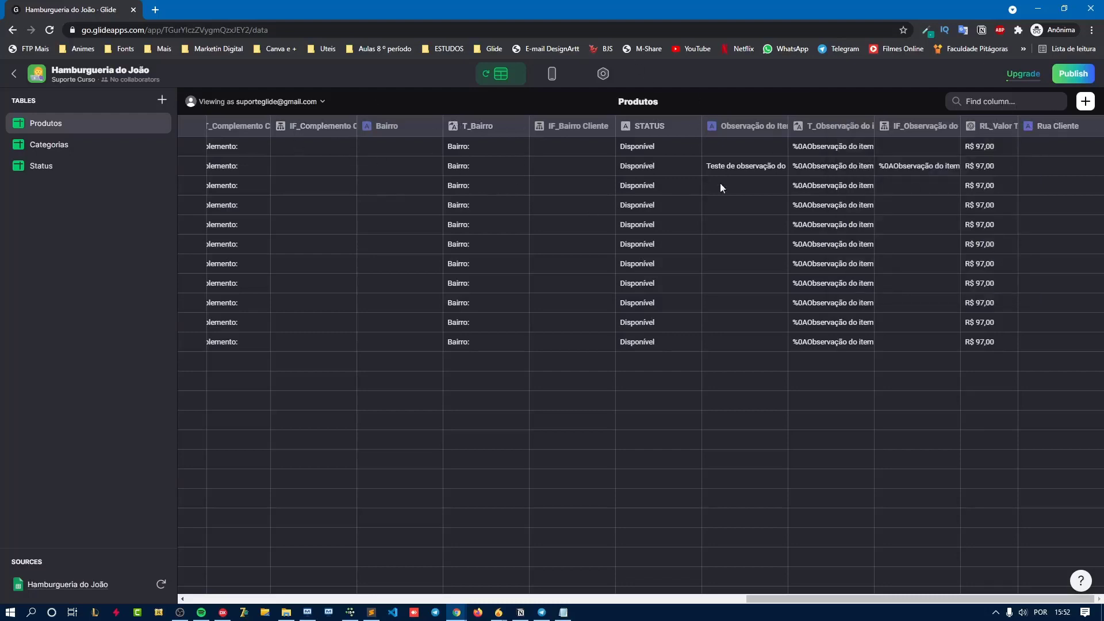
- Create a new Produtos column labelled T_Rua Cliente of type Template with the template text "Rua: RUA"
left_click(1085, 101)
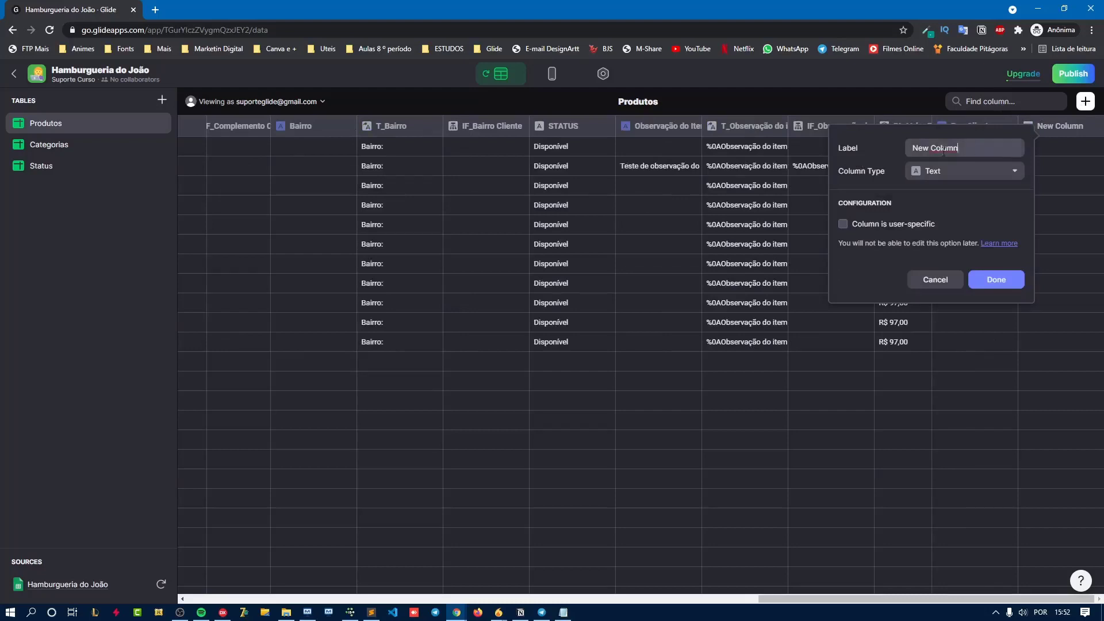
type("T_Rua Cliente")
left_click(935, 171)
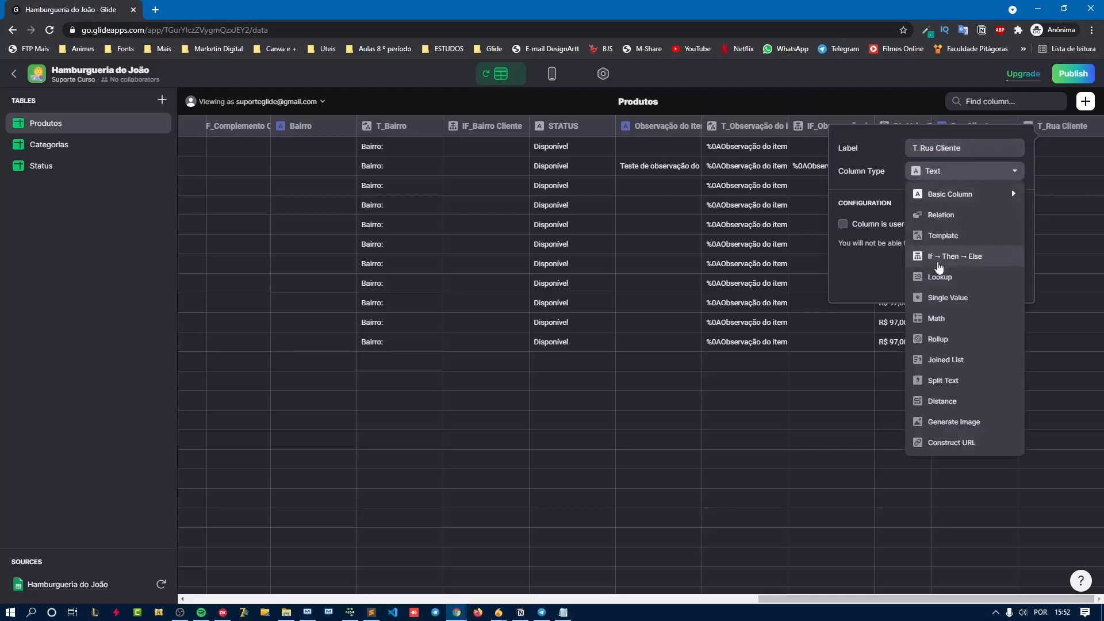
left_click(941, 237)
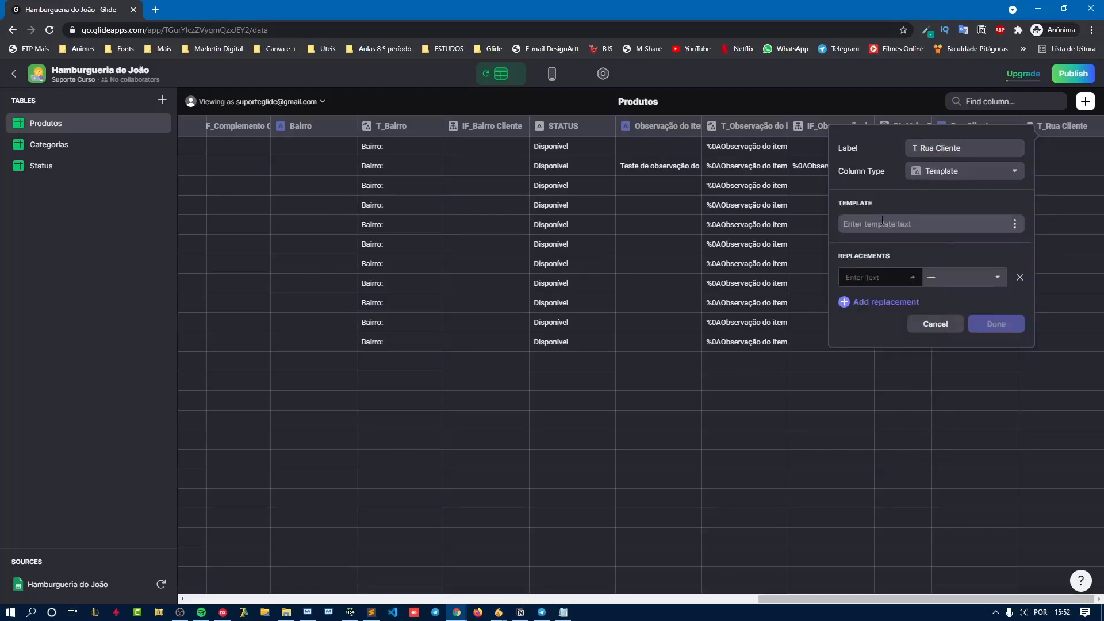
type("Rua:")
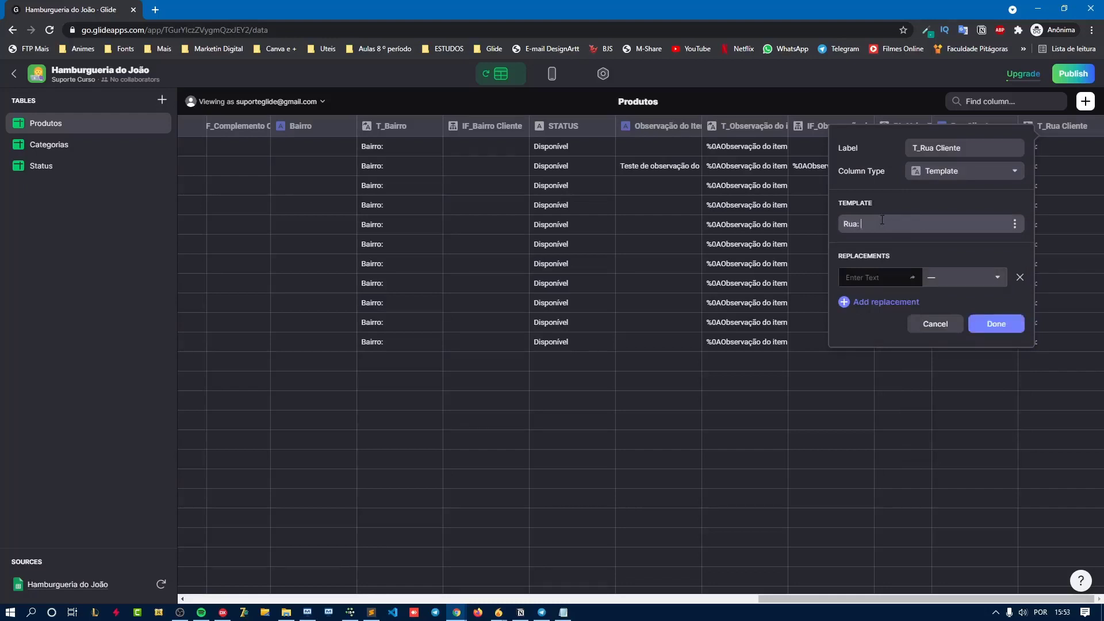
type(" RUA")
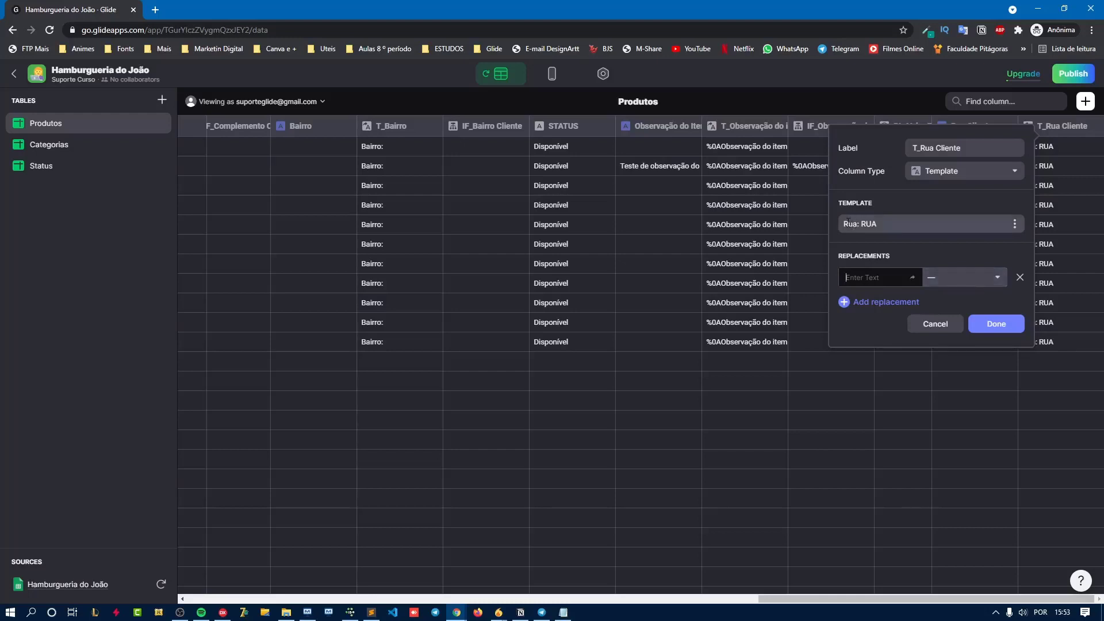
- Replace RUA in the template with the Rua Cliente column's value and save the T_Rua Cliente column
left_click(860, 279)
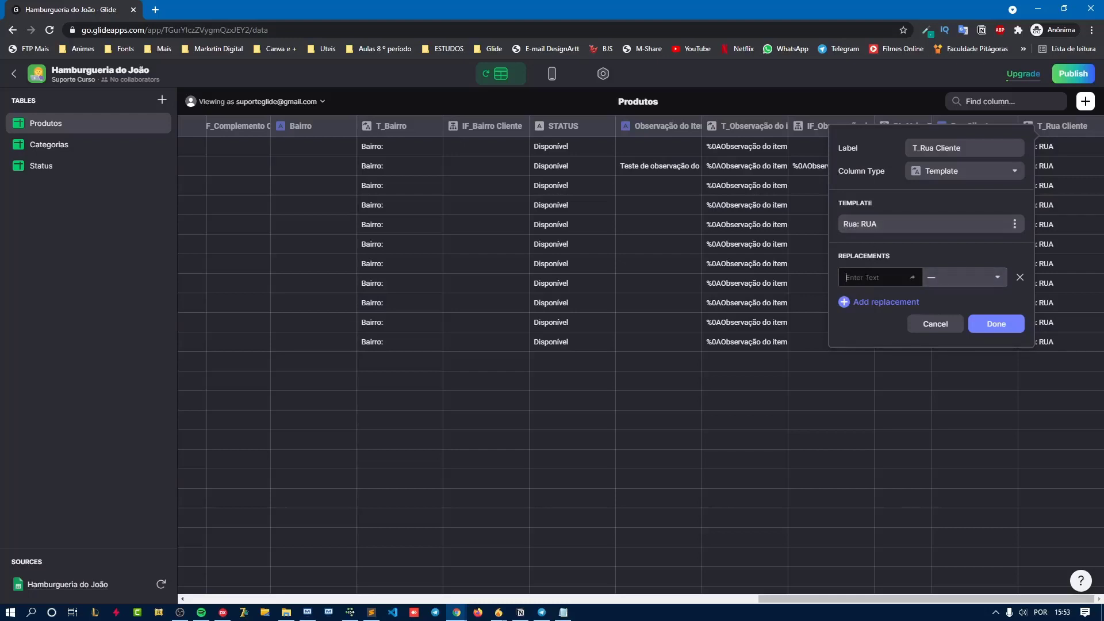
type("RUA")
left_click_drag(878, 224, 860, 224)
left_click(878, 282)
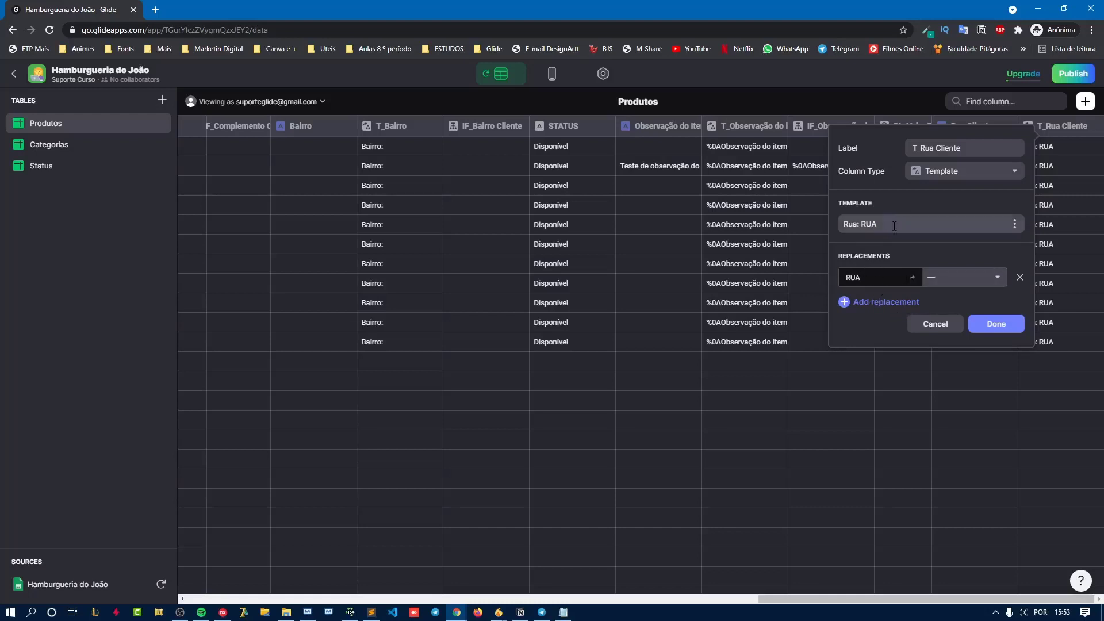
left_click(966, 279)
scroll(989, 403, "down", 1)
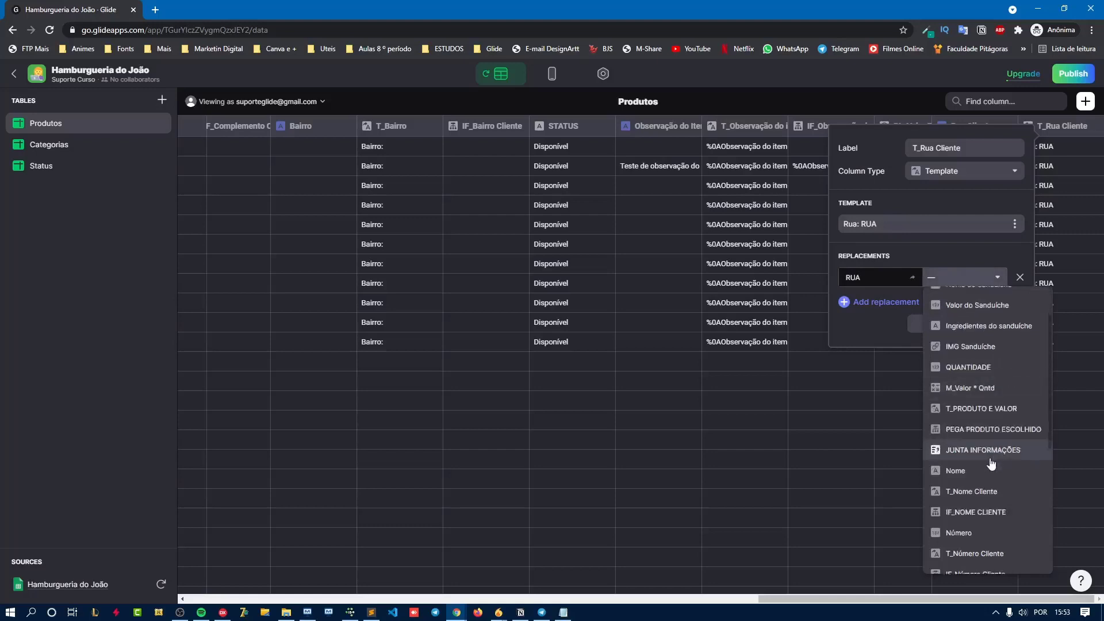
scroll(991, 463, "down", 5)
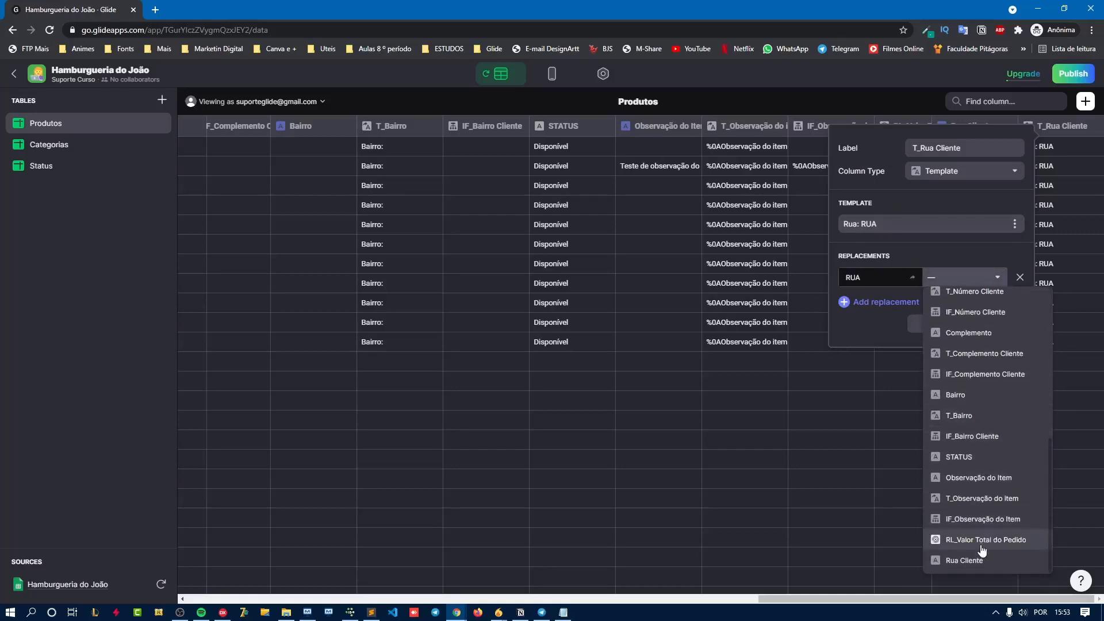
left_click(966, 561)
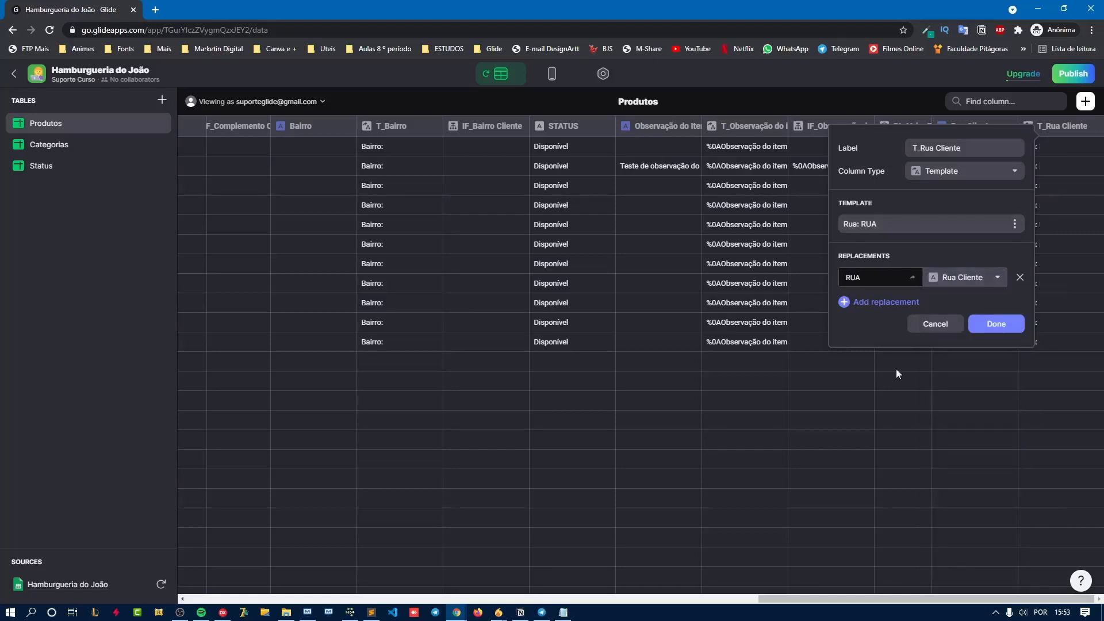
left_click(998, 329)
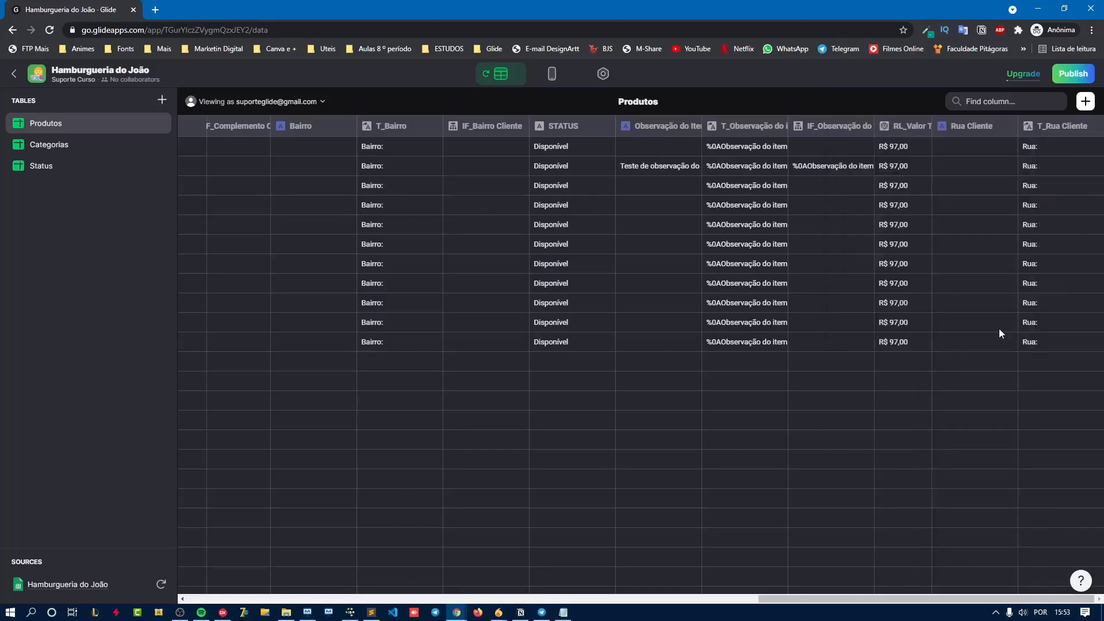
- Create a new Produtos column labelled IF_Rua Cliente of type If → Then → Else
left_click(1085, 101)
left_click(969, 149)
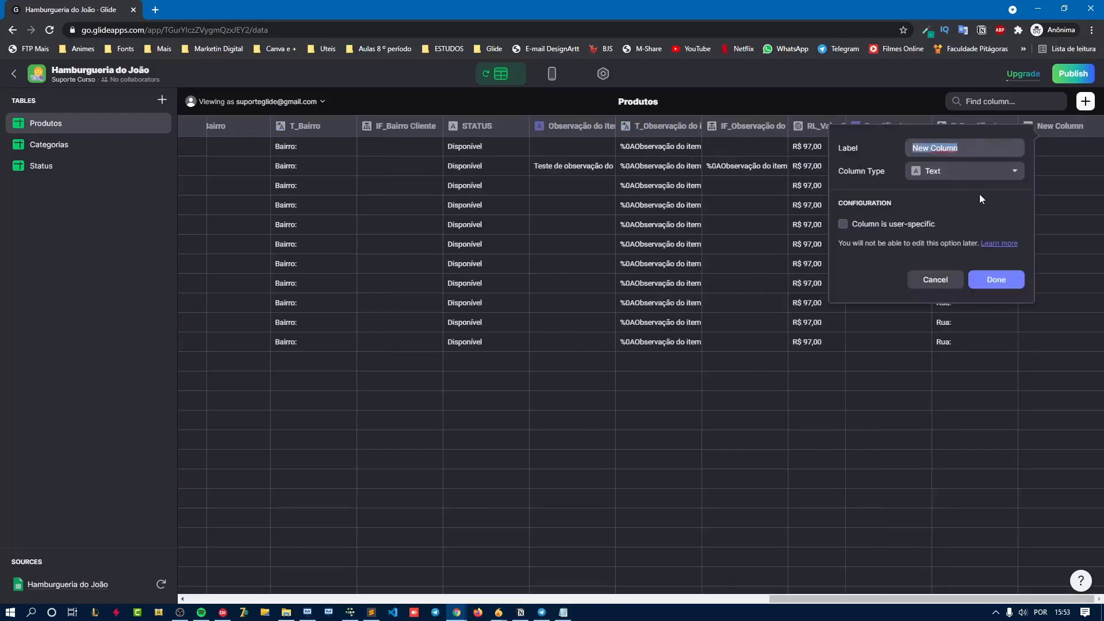
type("IF_Rua Cliente")
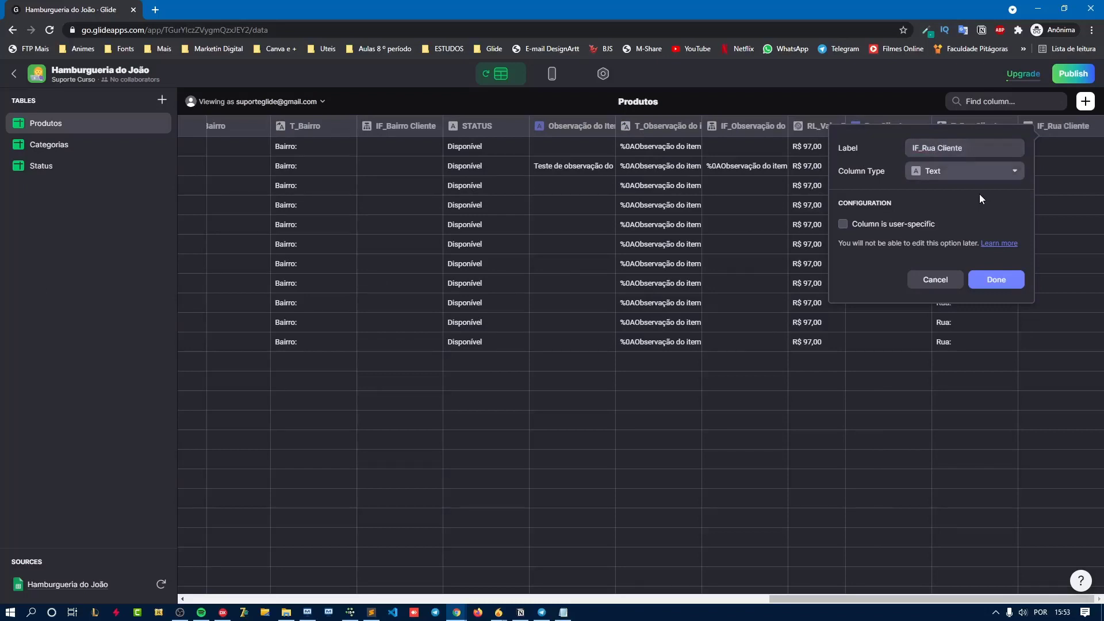
left_click(971, 172)
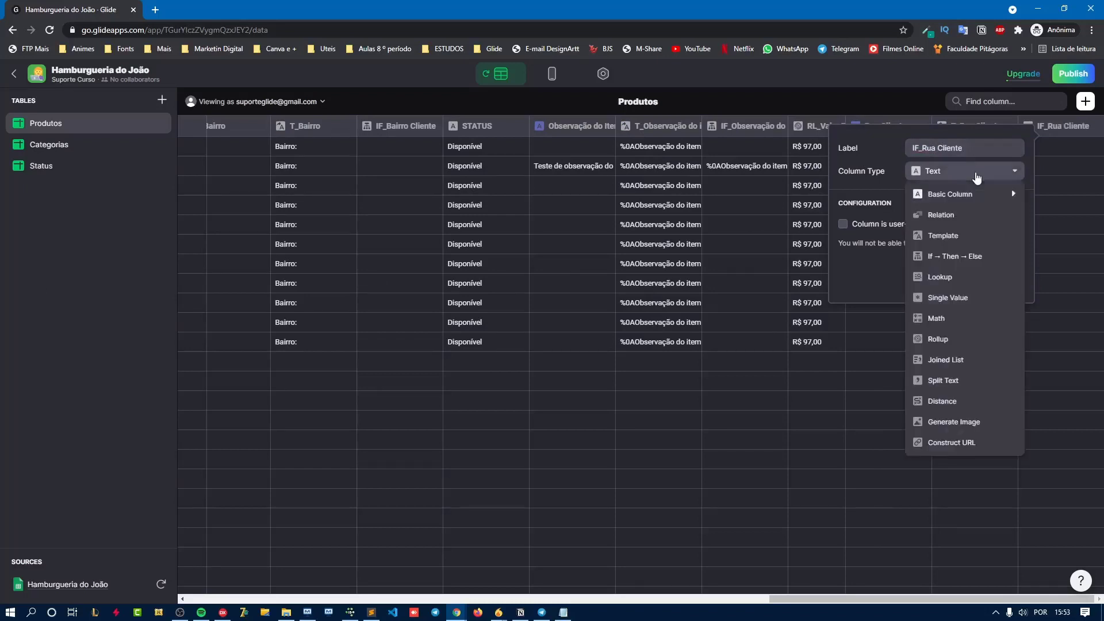
left_click(934, 260)
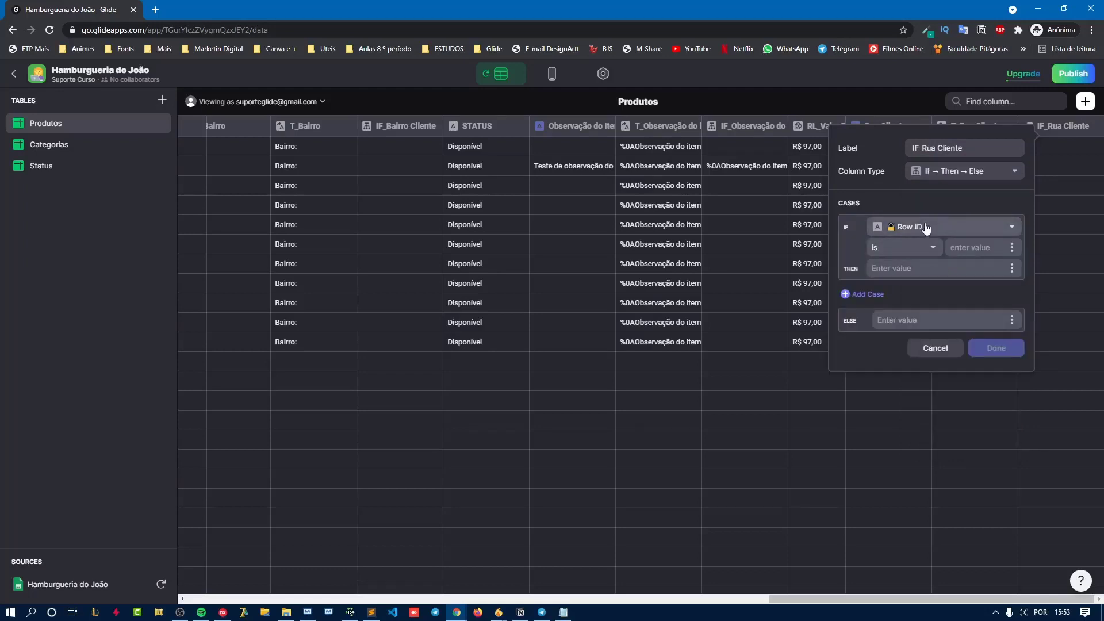
- Set the IF_Rua Cliente column's condition to Rua Cliente is not empty
left_click(927, 227)
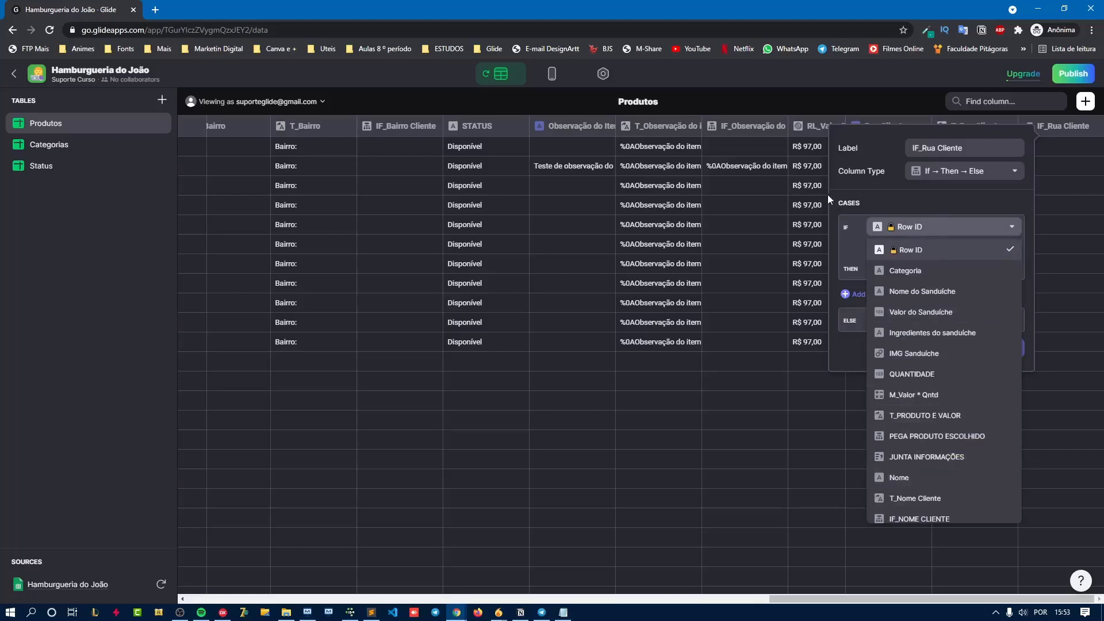
scroll(952, 493, "down", 8)
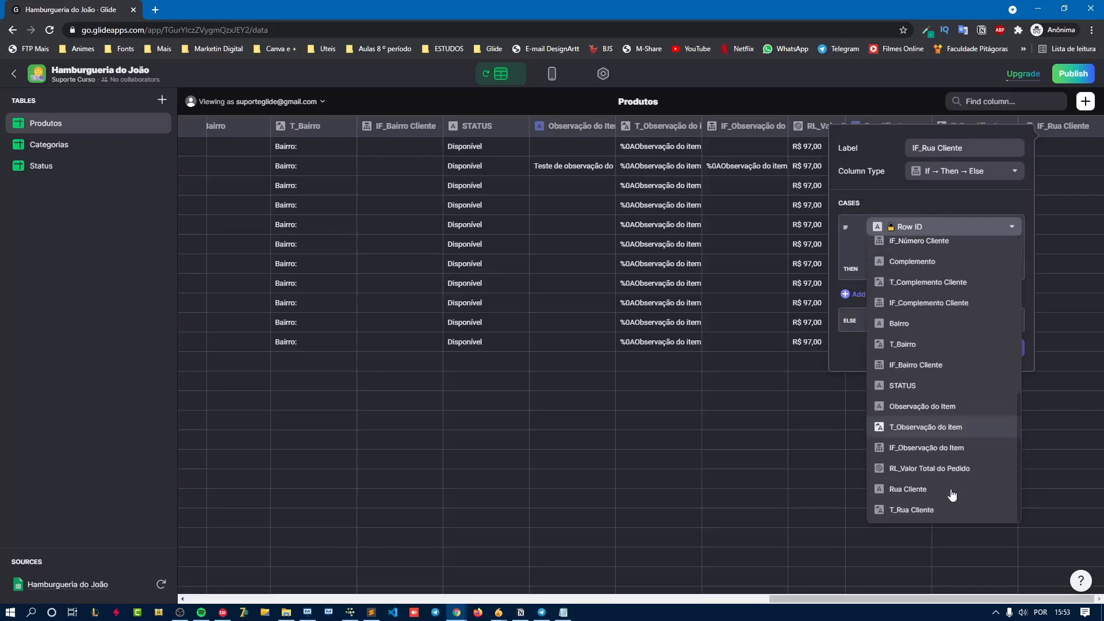
left_click(895, 492)
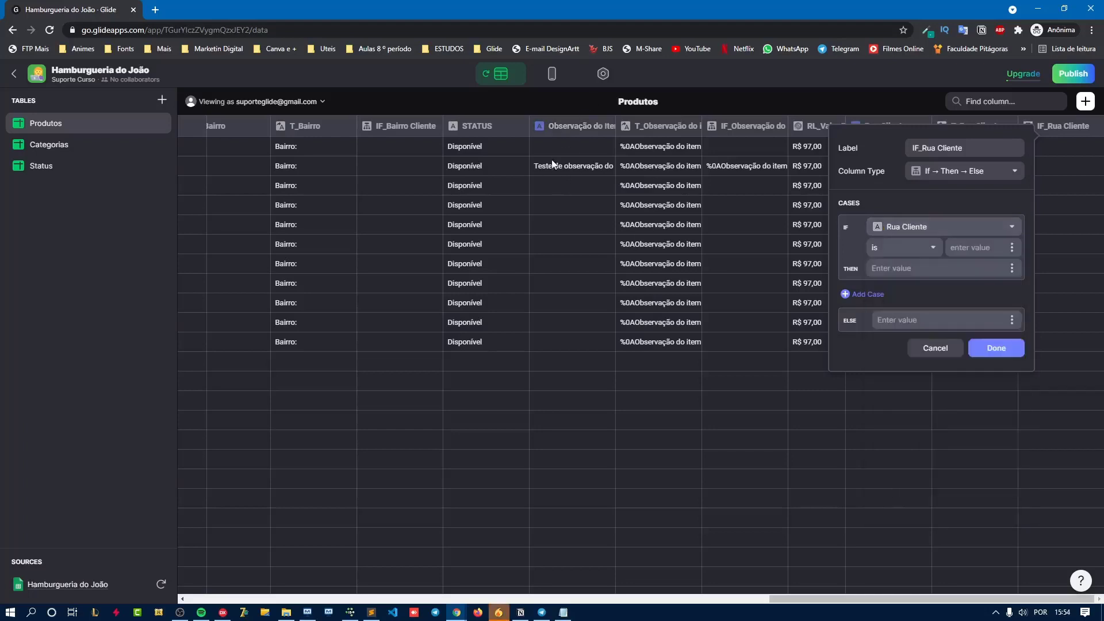
left_click(906, 248)
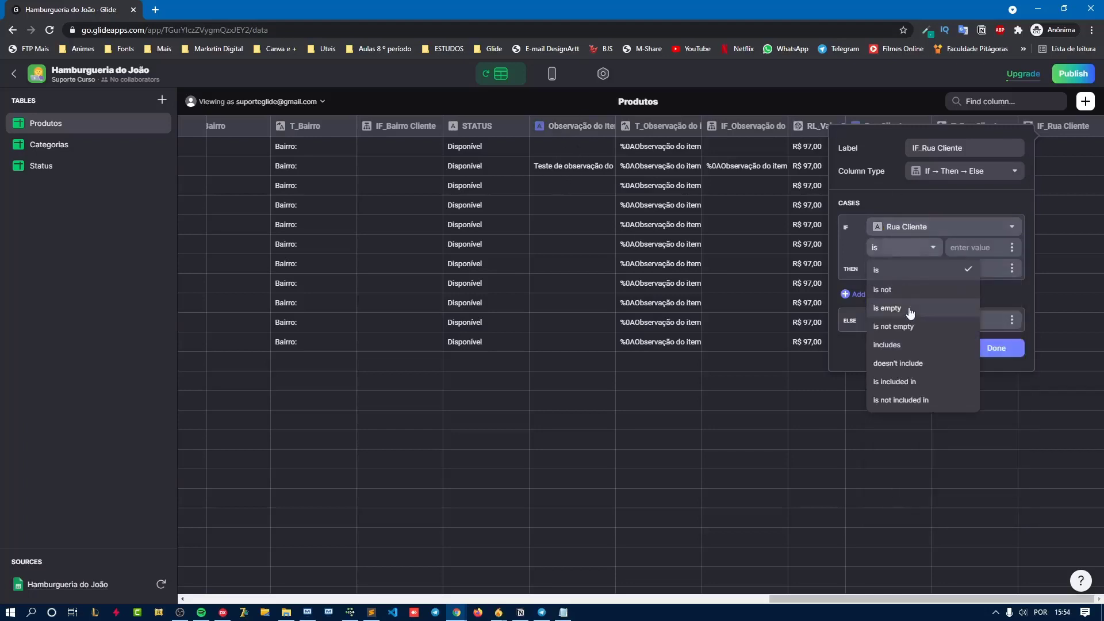
left_click(906, 330)
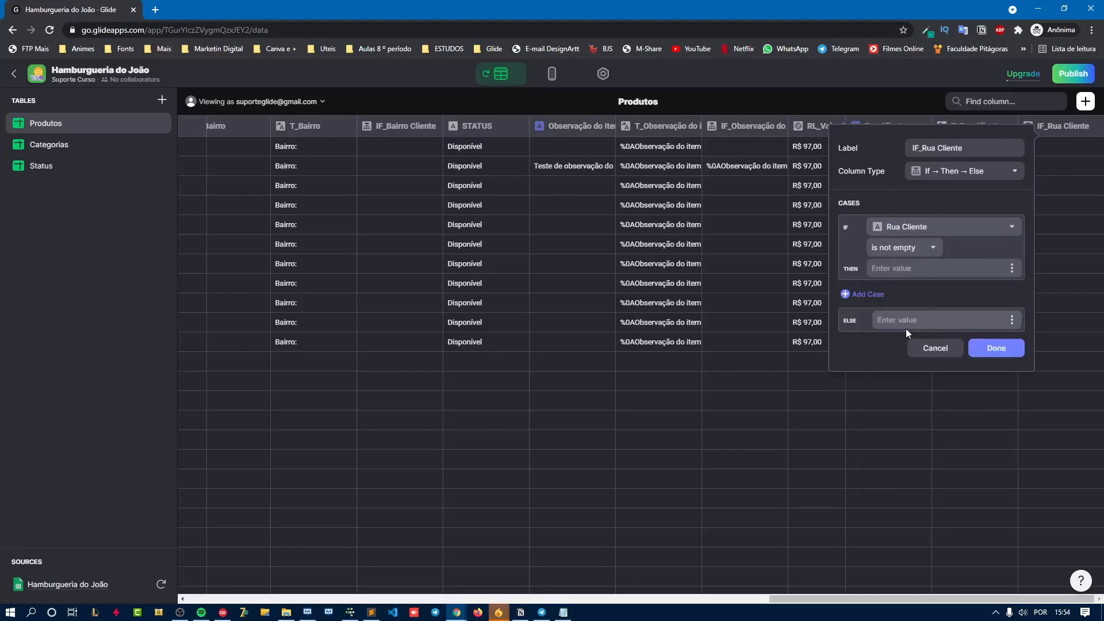
- Use T_Rua Cliente as the Then value, leave Else blank, and save the IF_Rua Cliente column
left_click(1012, 268)
scroll(927, 489, "down", 3)
scroll(927, 489, "down", 5)
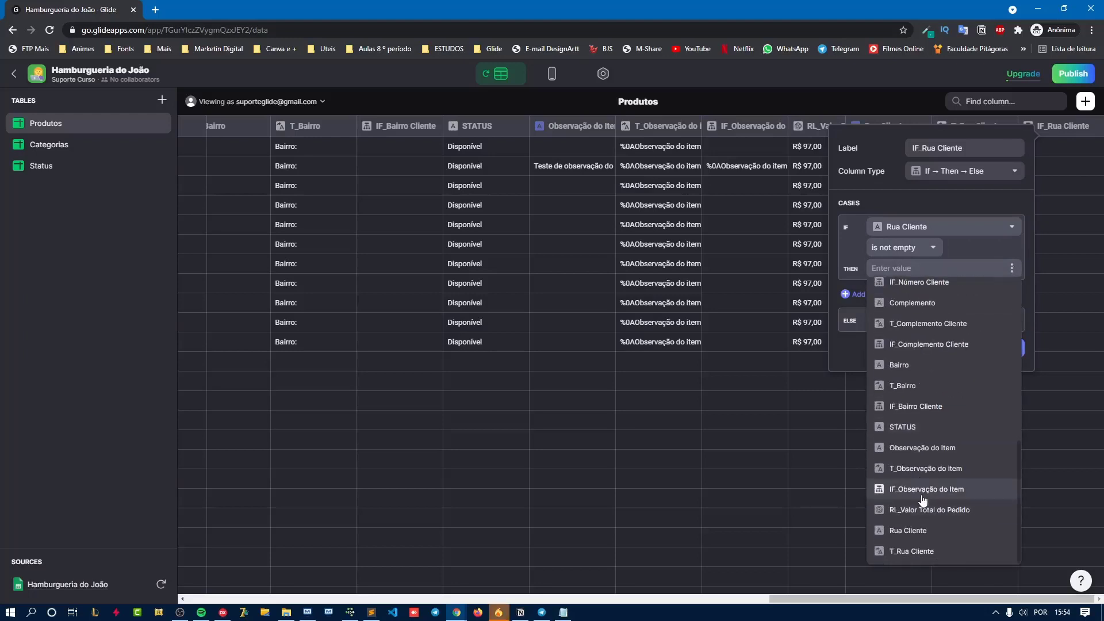
left_click(904, 552)
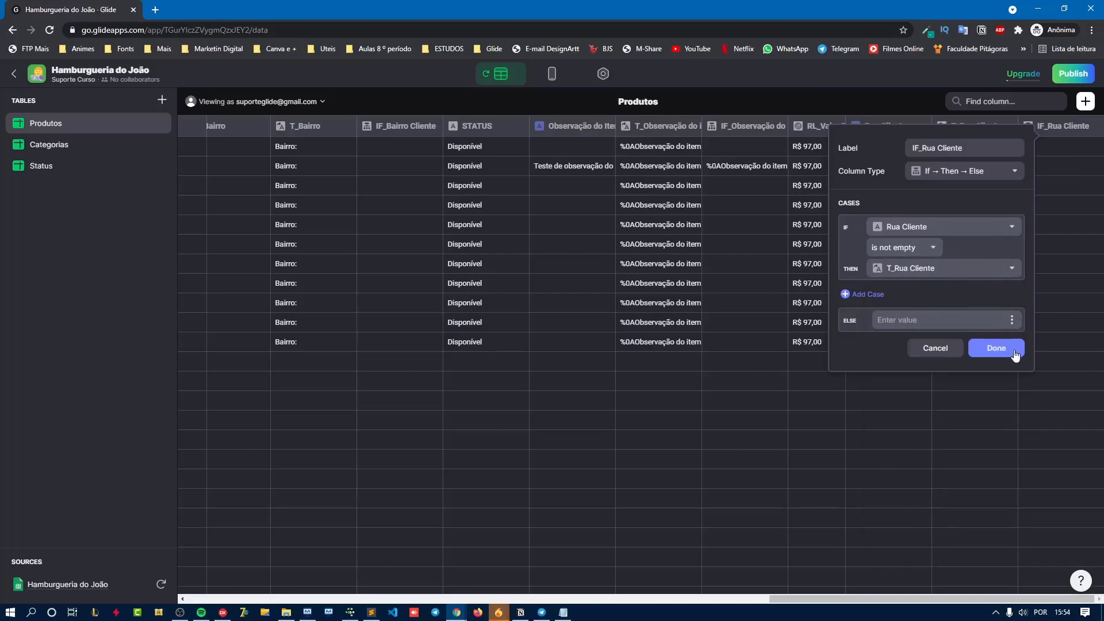
left_click(996, 348)
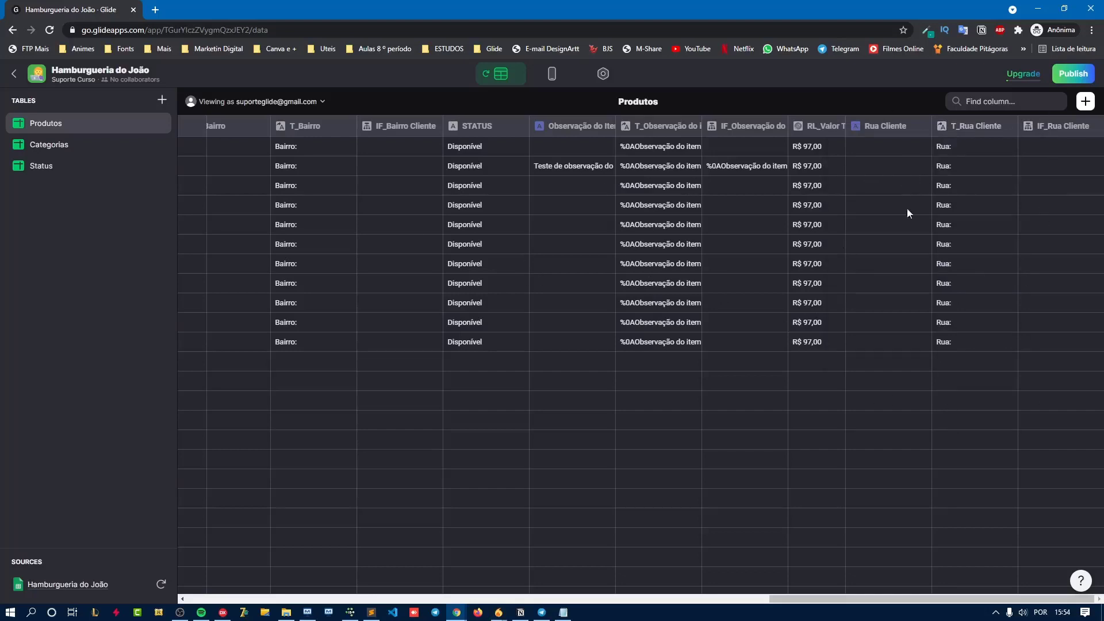
- Move the Rua Cliente column in the Produtos table between IF_NOME CLIENTE and Número
scroll(868, 464, "left", 3)
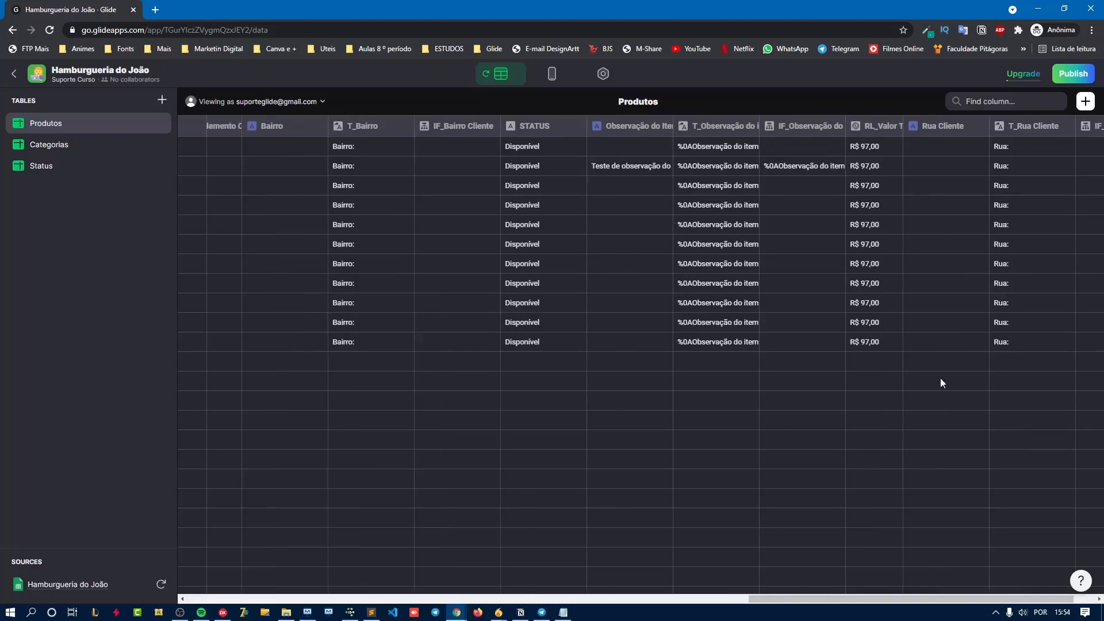
left_click_drag(1060, 130, 416, 110)
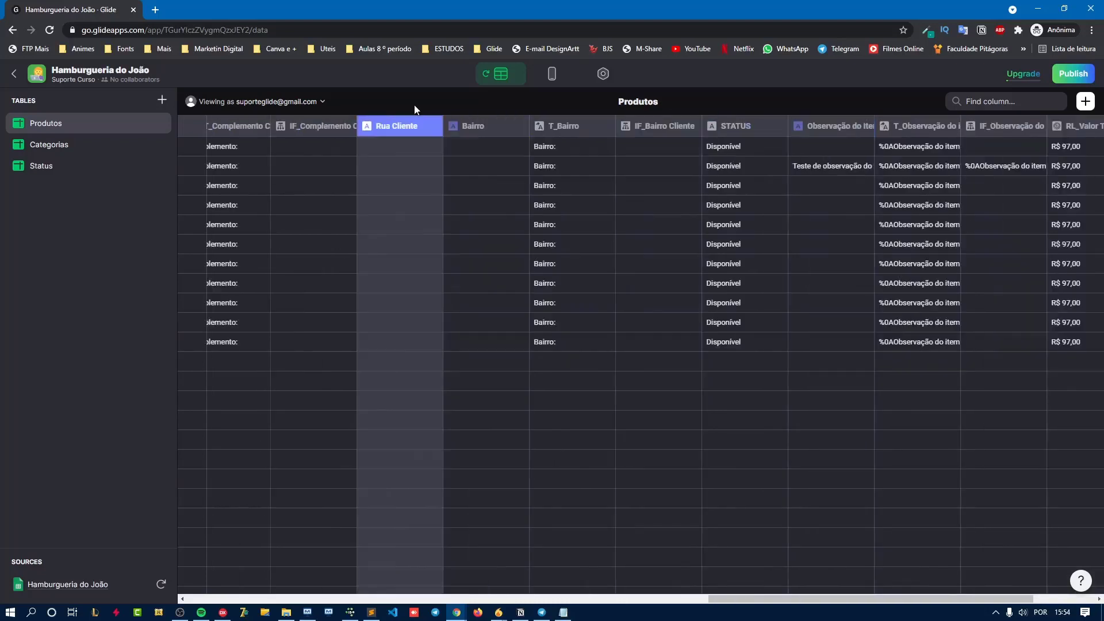
scroll(477, 173, "left", 8)
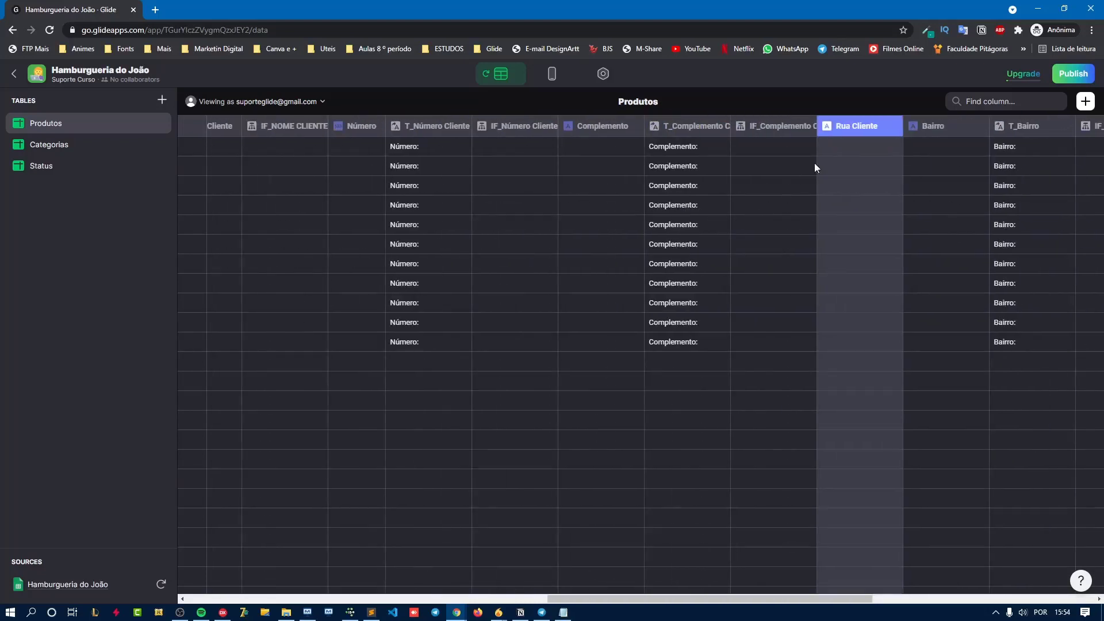
left_click_drag(863, 135, 497, 178)
scroll(671, 244, "left", 3)
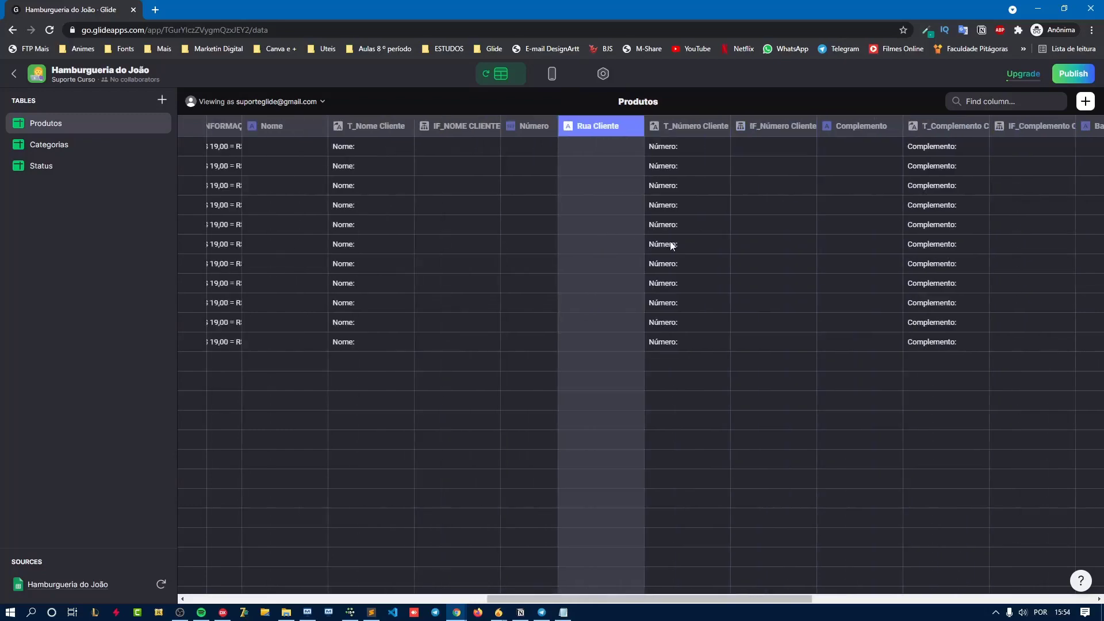
left_click_drag(584, 130, 536, 128)
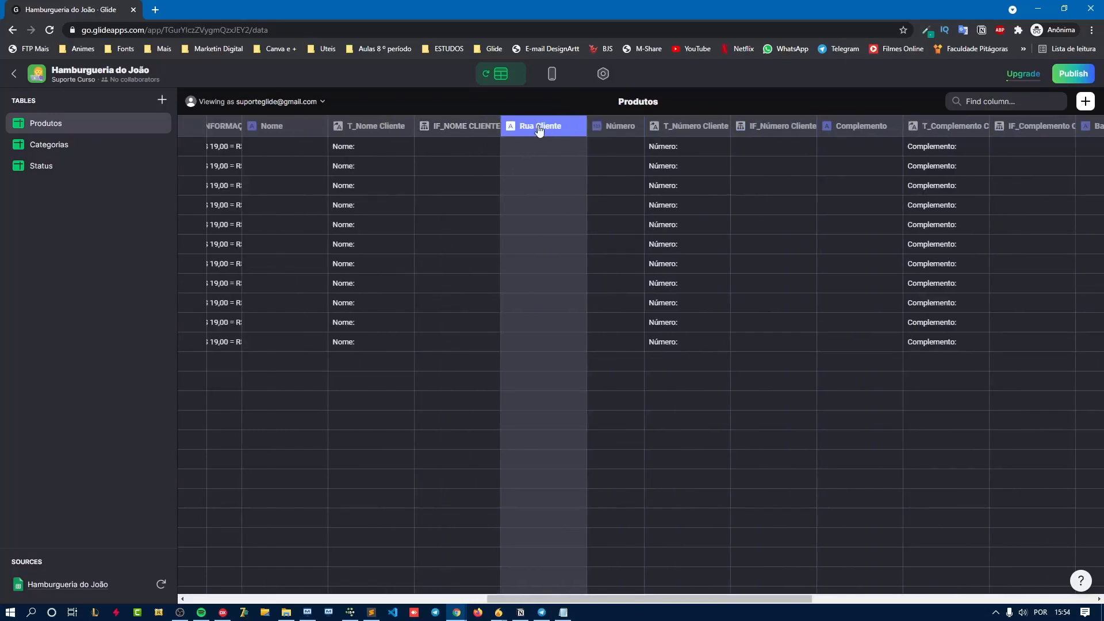
- Move the T_Rua Cliente column directly after the Rua Cliente column
scroll(620, 260, "right", 6)
scroll(621, 259, "right", 8)
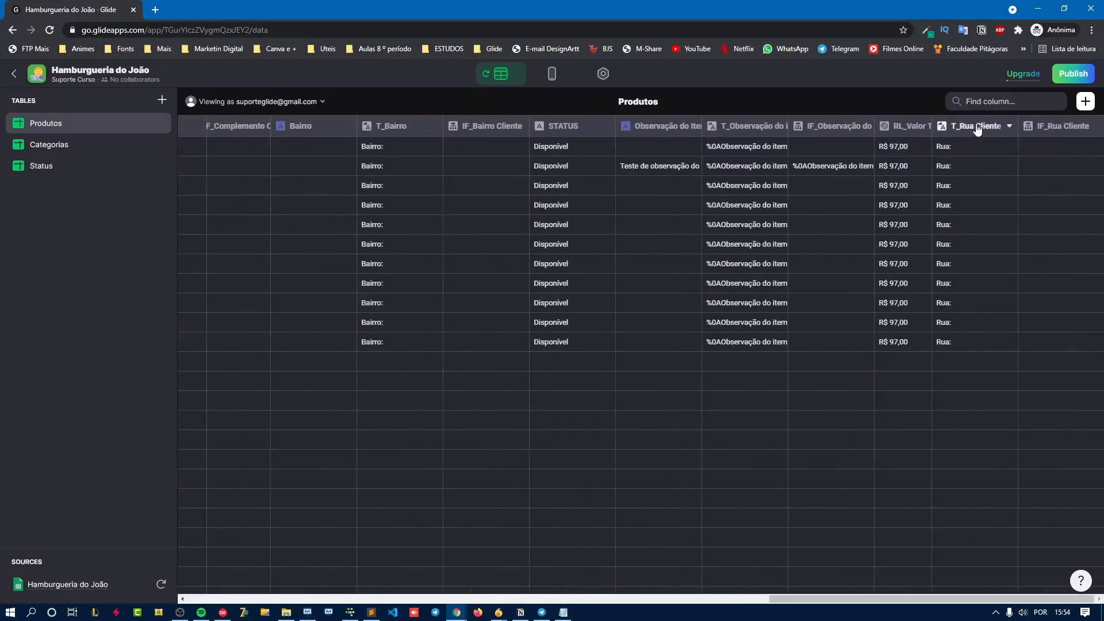
left_click(976, 128)
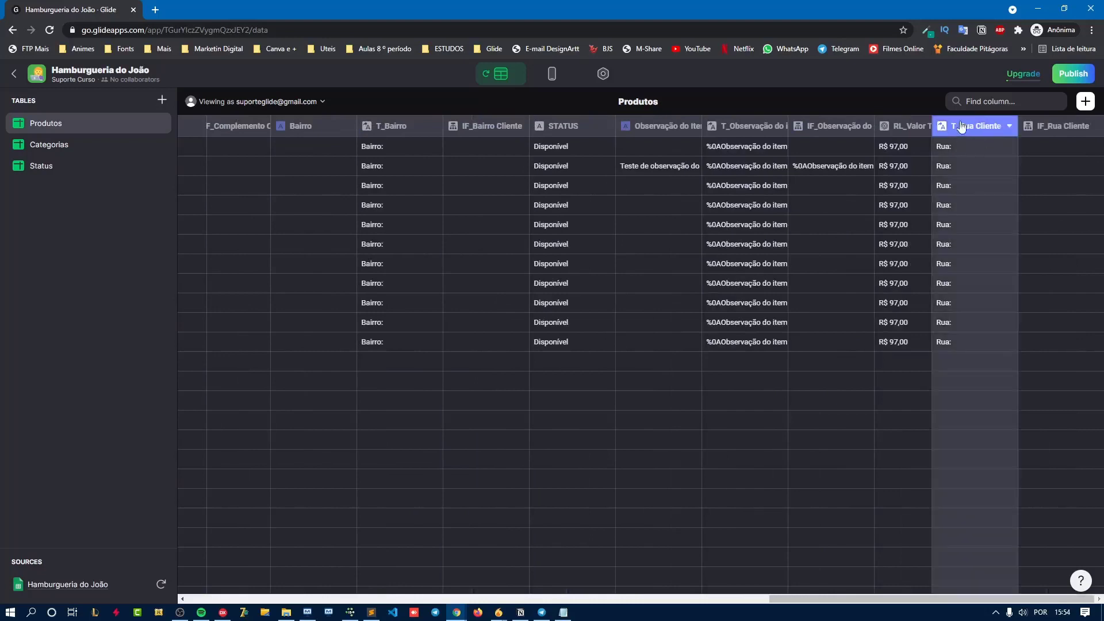
left_click_drag(976, 131, 444, 144)
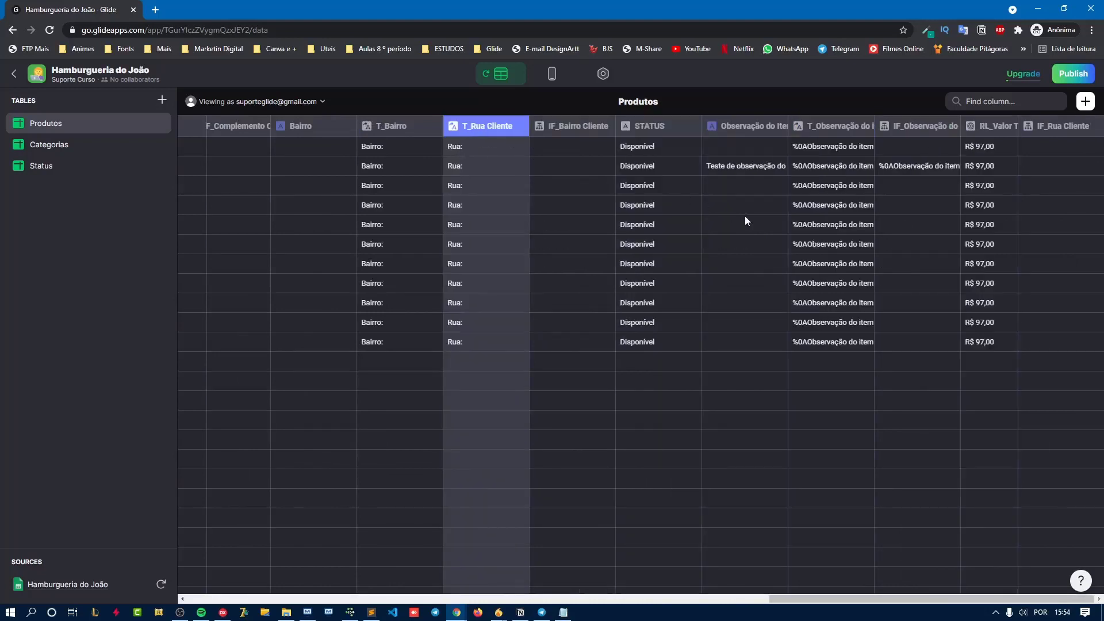
scroll(747, 219, "left", 9)
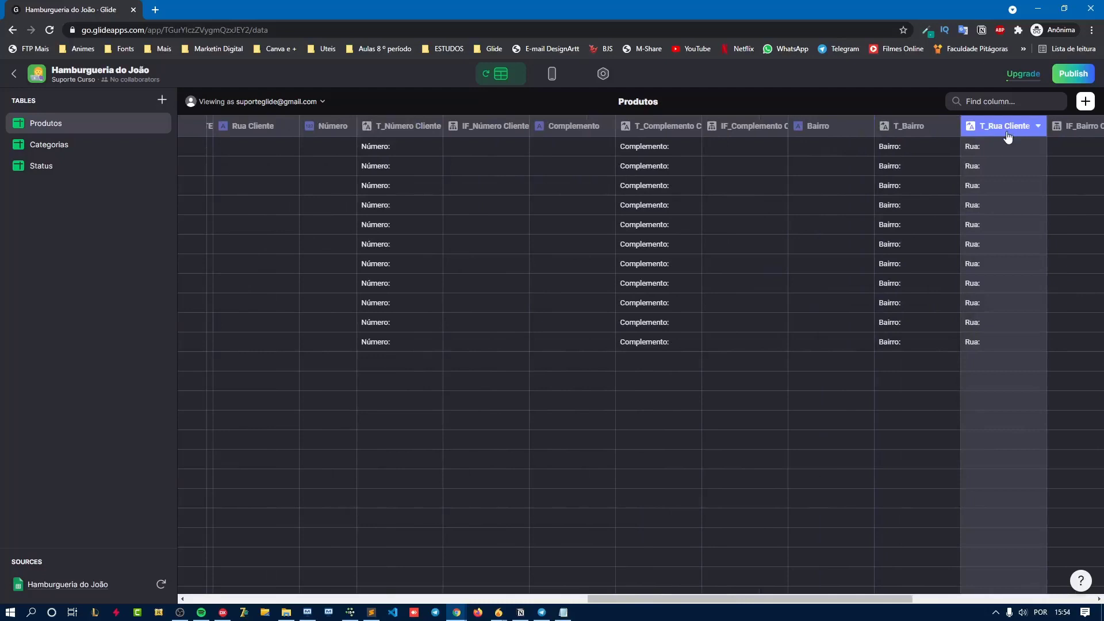
left_click_drag(1007, 137, 323, 133)
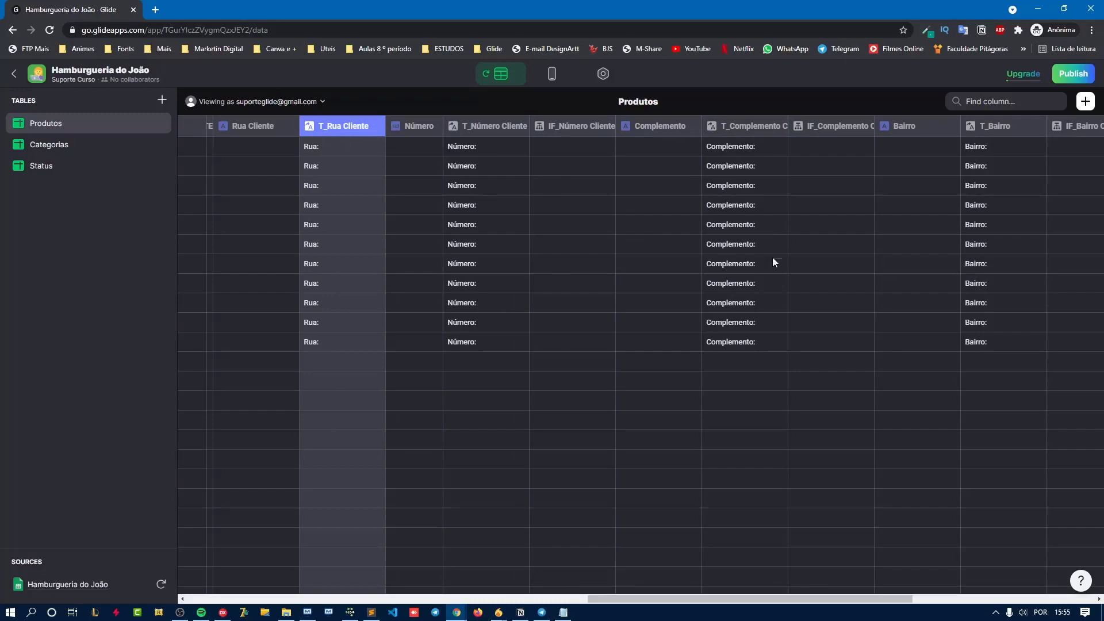
- Move the IF_Rua Cliente column between T_Rua Cliente and Número
scroll(861, 306, "right", 9)
left_click_drag(1061, 131, 631, 223)
scroll(826, 239, "left", 6)
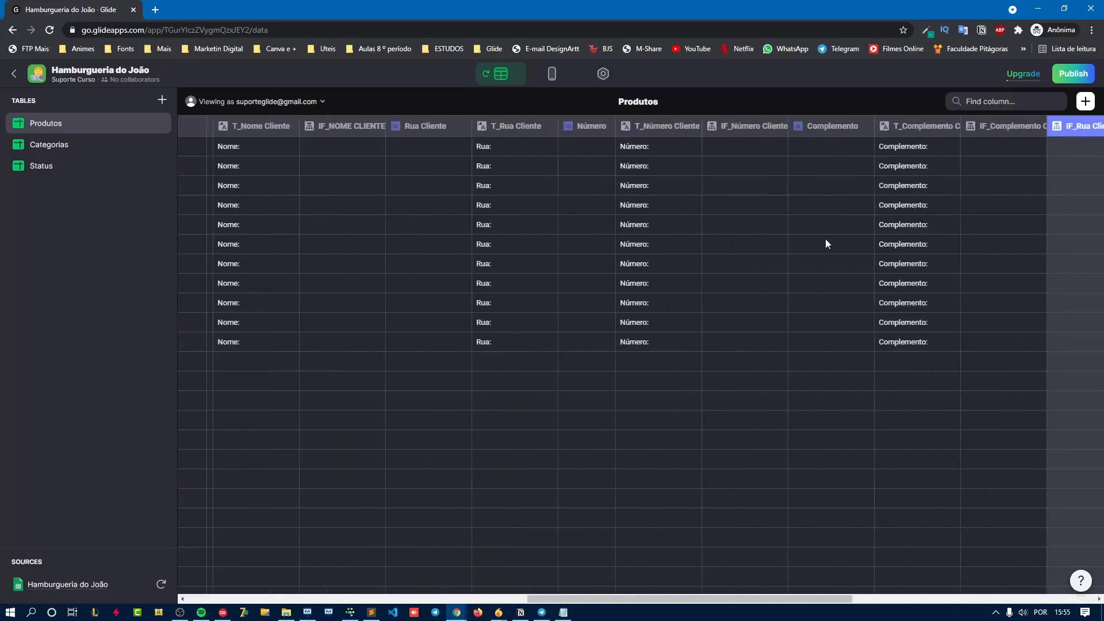
left_click_drag(1029, 129, 533, 149)
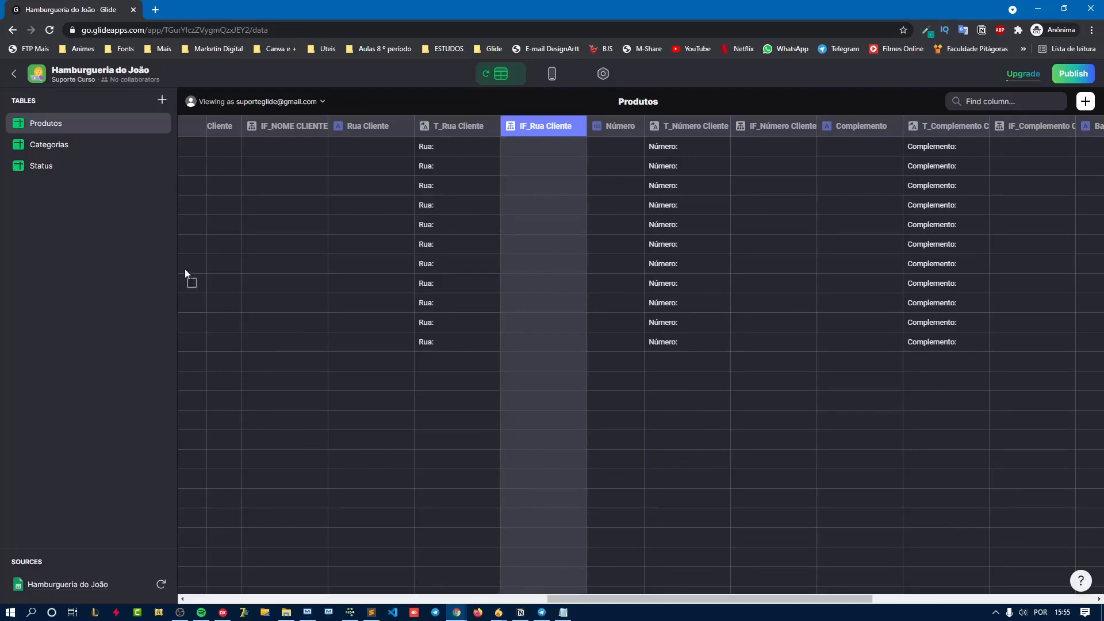
- Add a user-specific Boolean column named Finalizar Pedido??? to the Produtos table
left_click(552, 74)
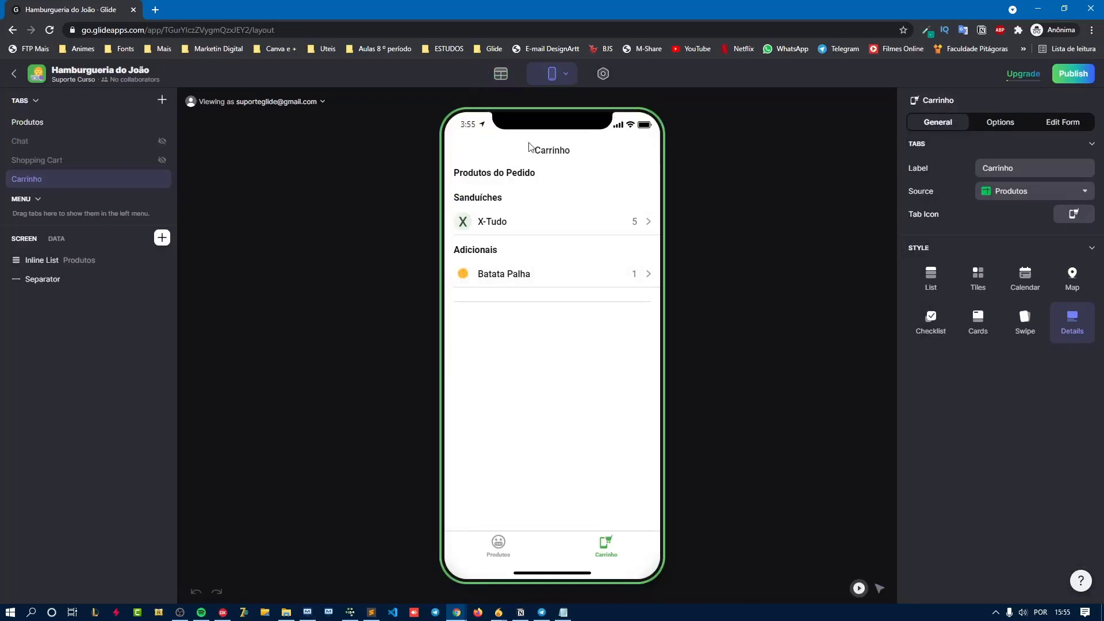
left_click(501, 74)
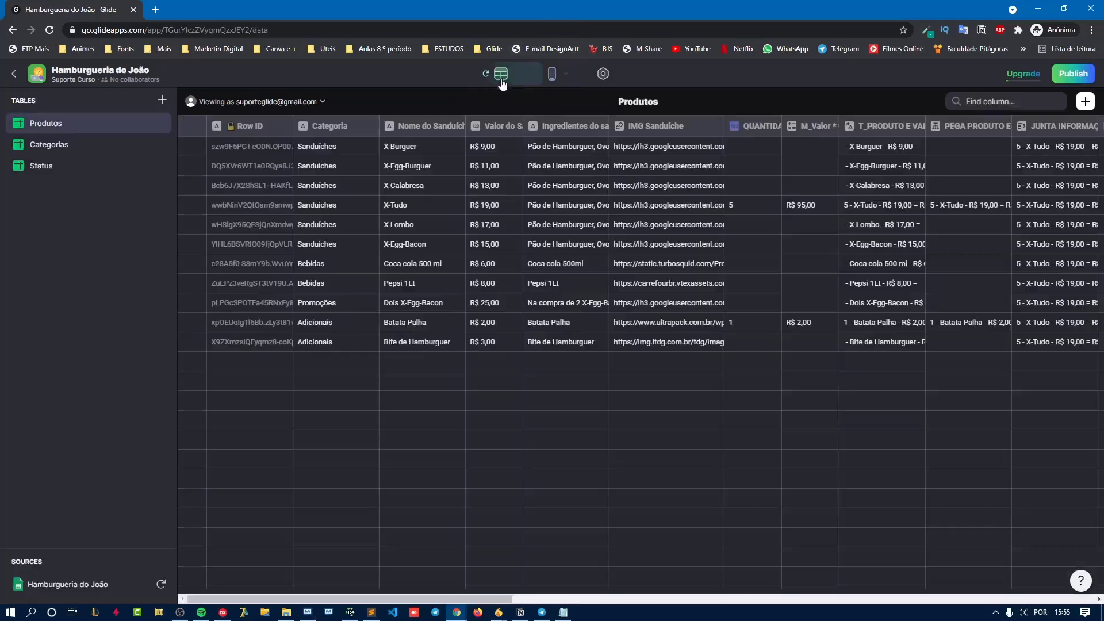
left_click(1085, 102)
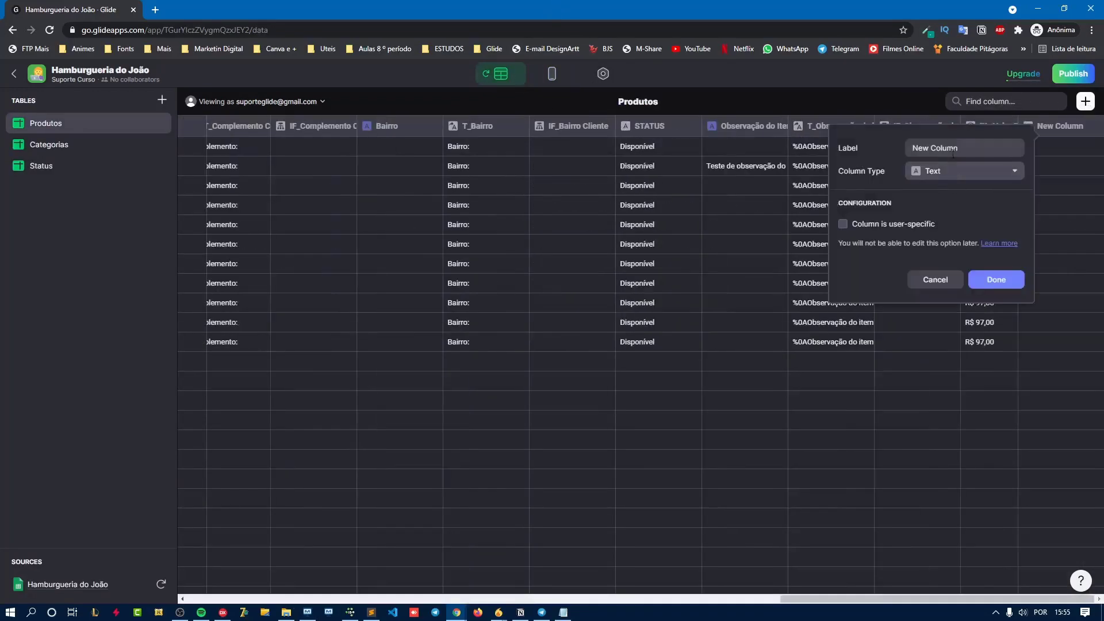
type("Finali")
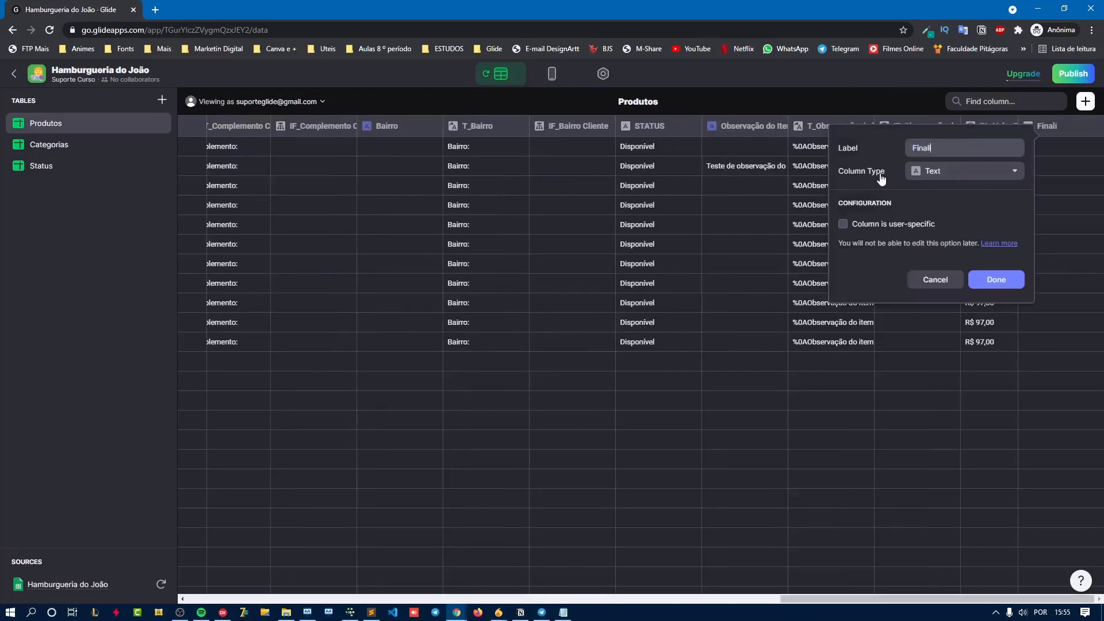
type("zar Pedido???")
left_click(972, 173)
mouse_move(968, 195)
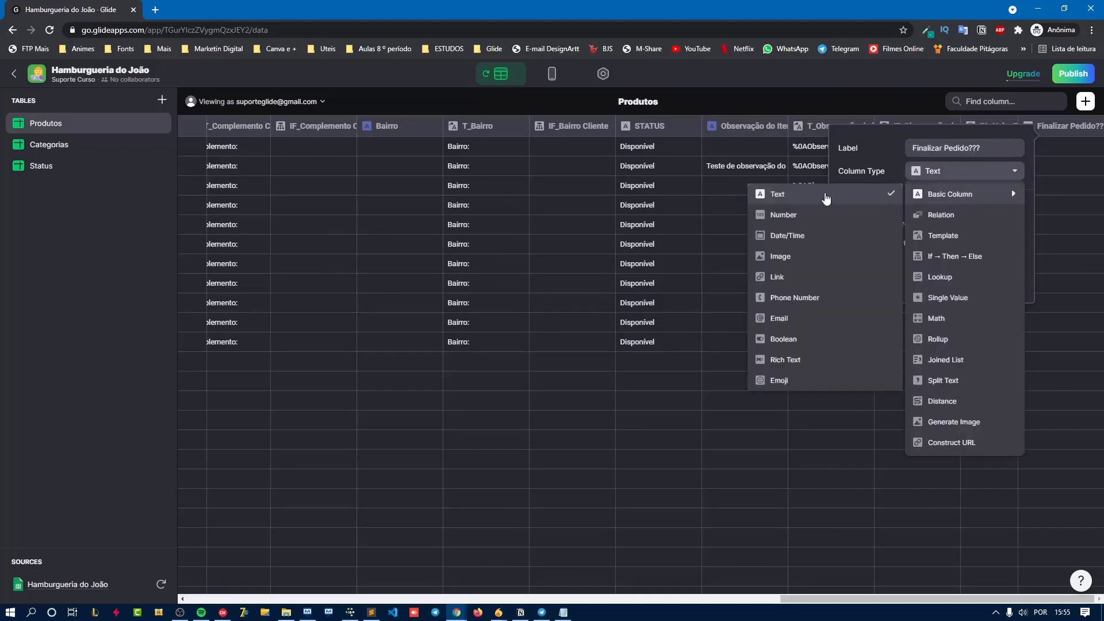
left_click(784, 341)
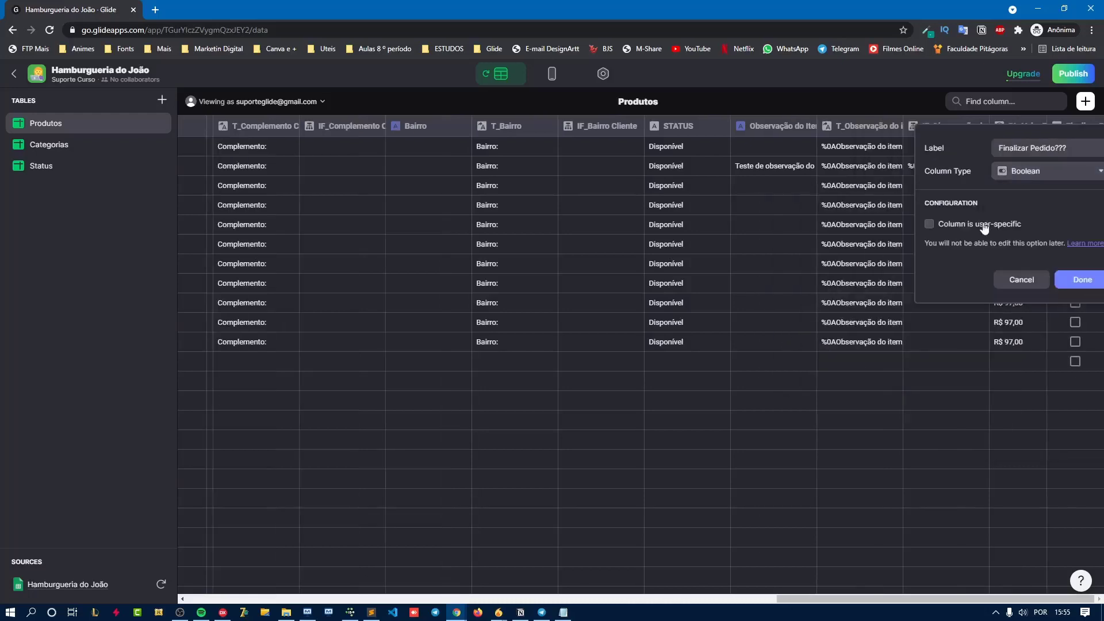
left_click(1081, 279)
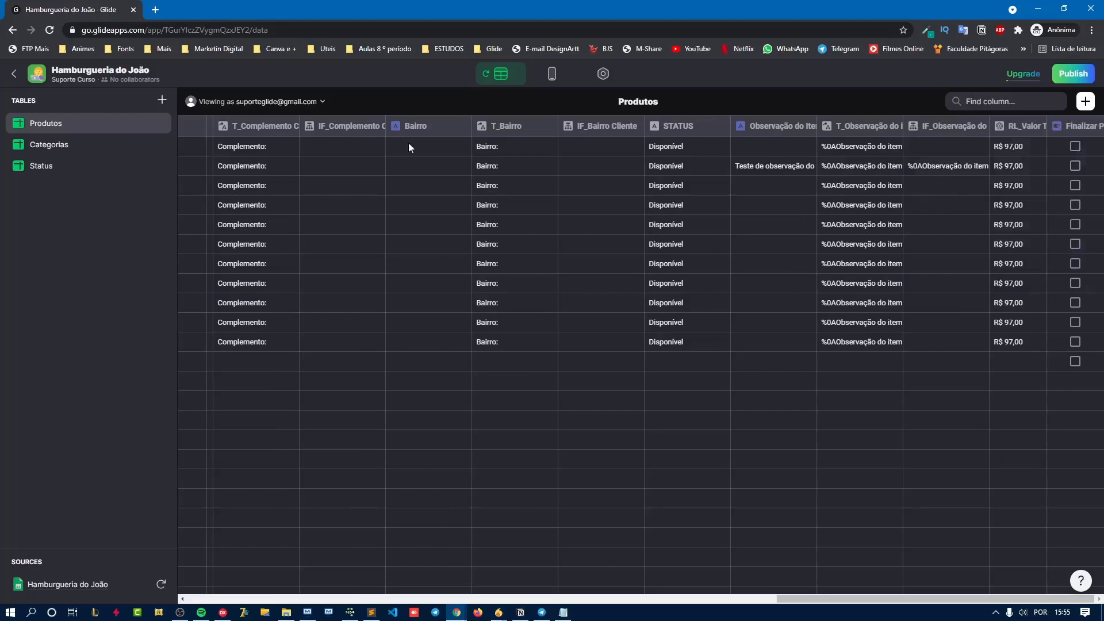
- Add a Switch component to the Carrinho tab's layout
left_click(552, 73)
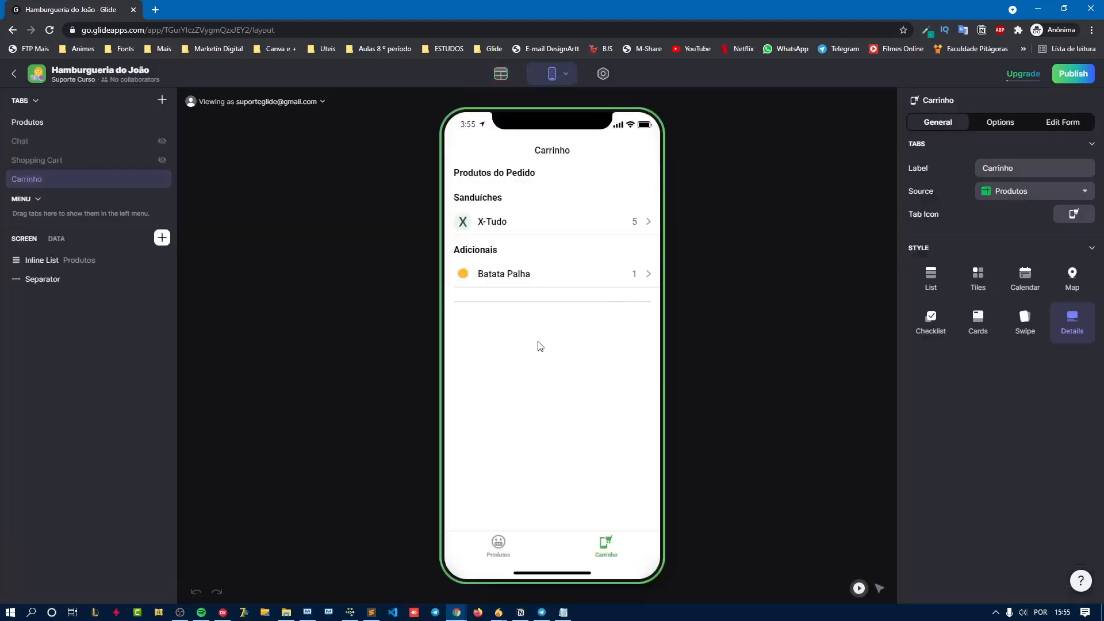
left_click(162, 241)
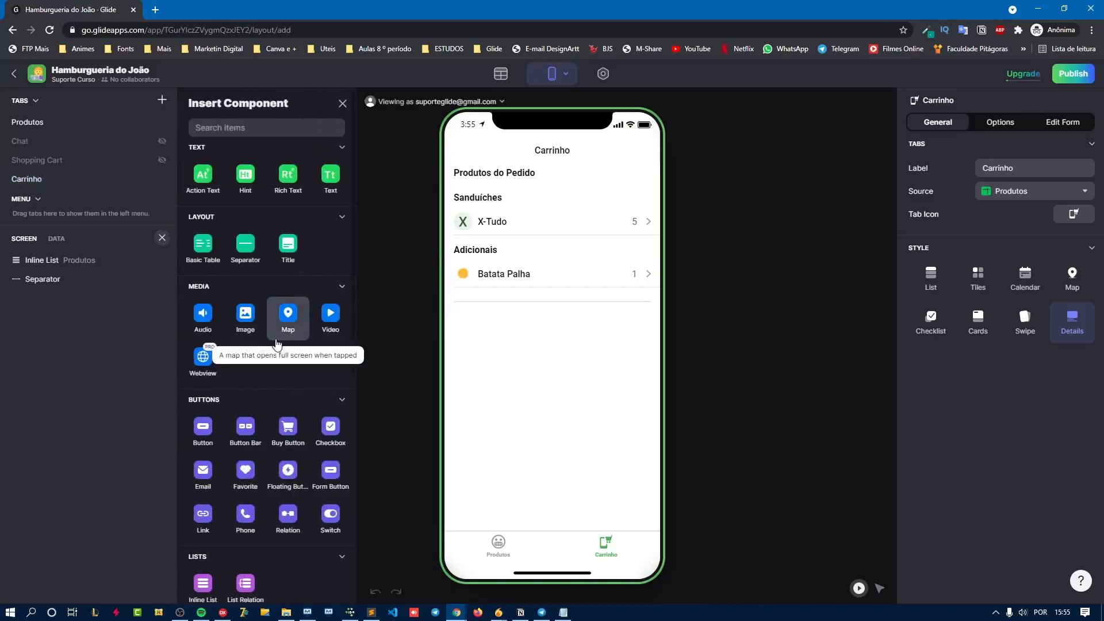
scroll(271, 374, "down", 6)
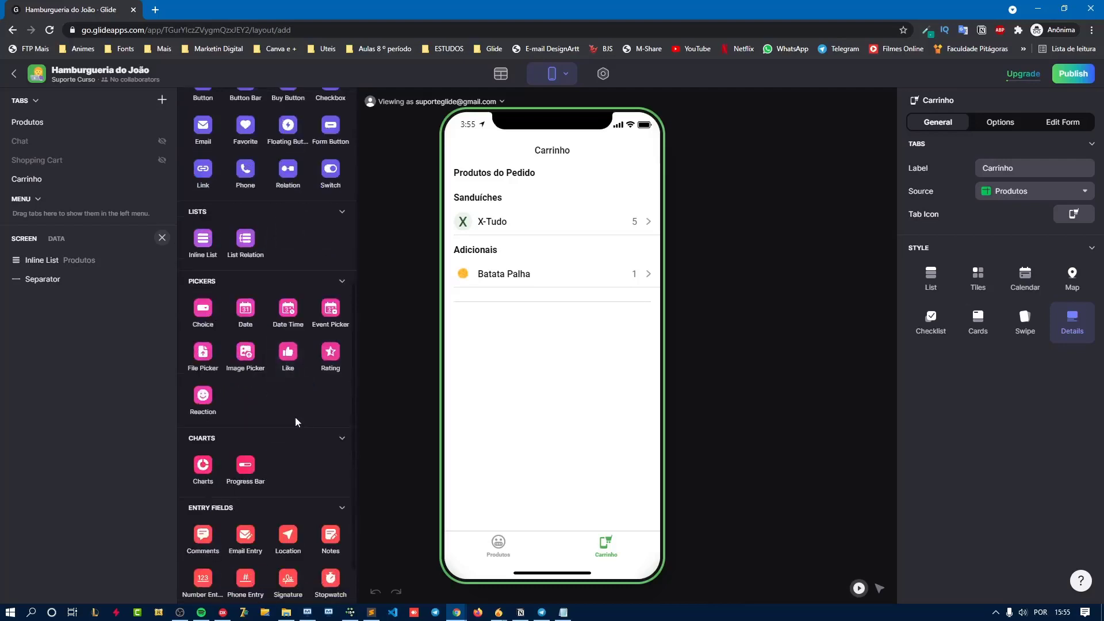
scroll(288, 412, "down", 1)
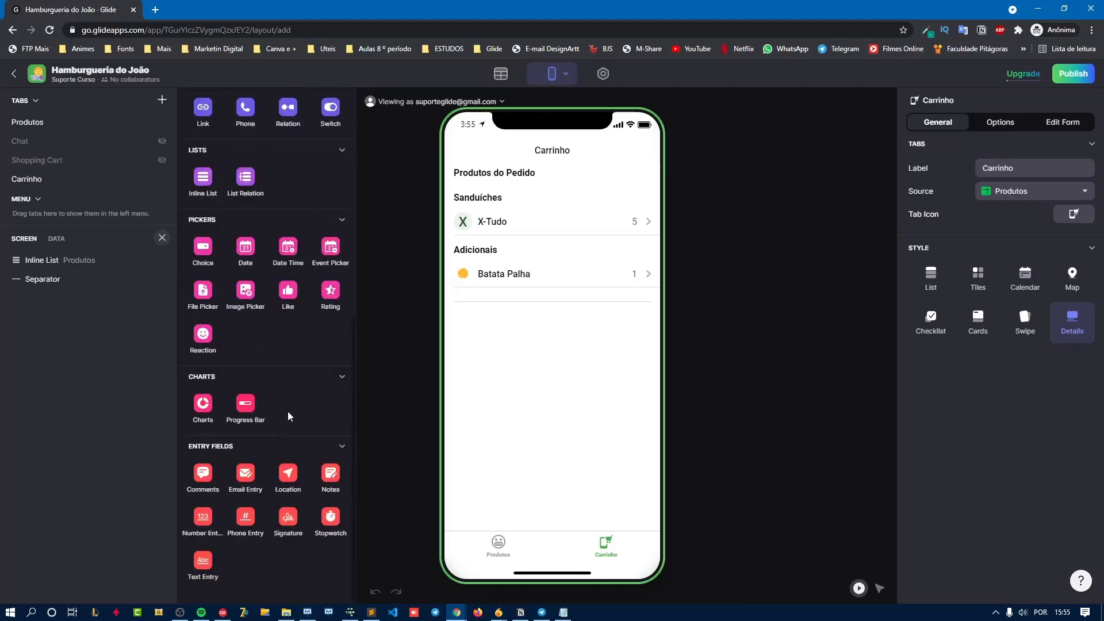
scroll(274, 399, "up", 2)
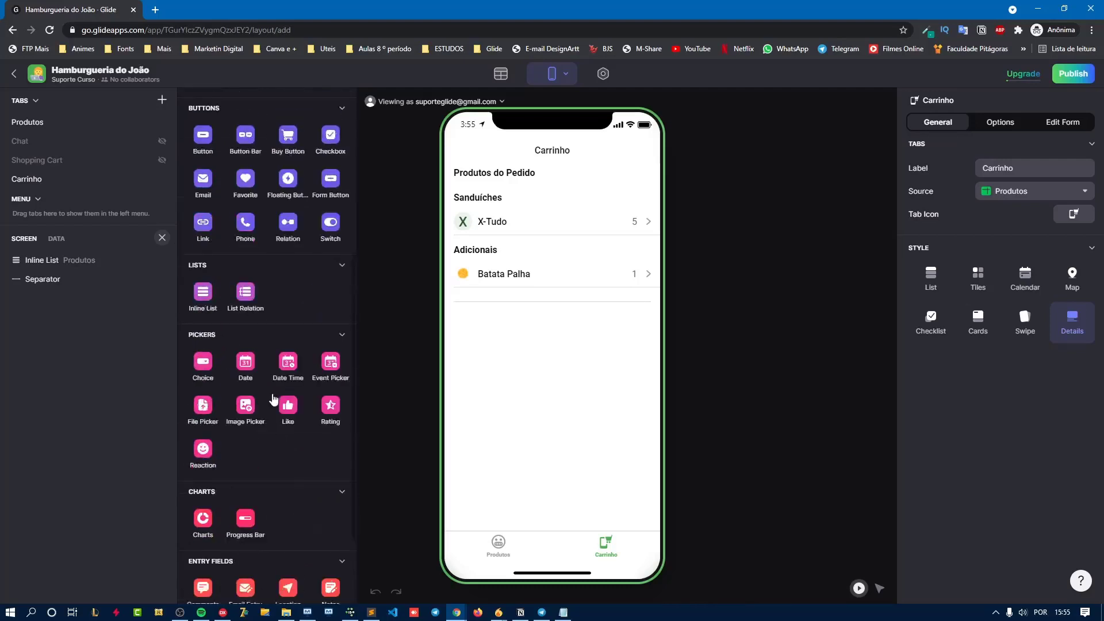
scroll(274, 399, "up", 1)
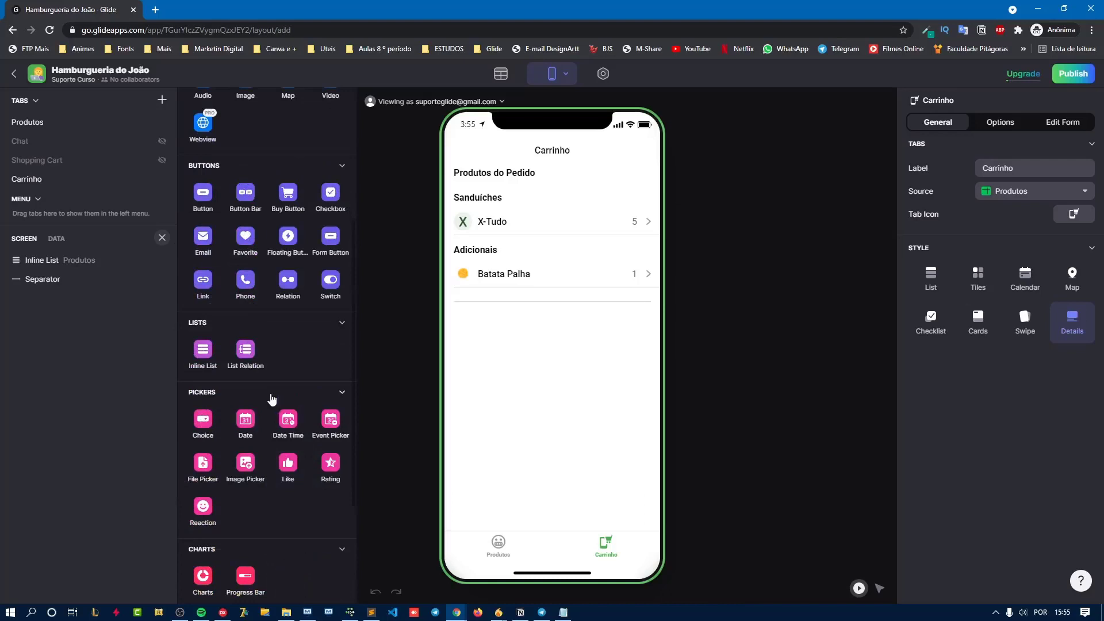
left_click(333, 282)
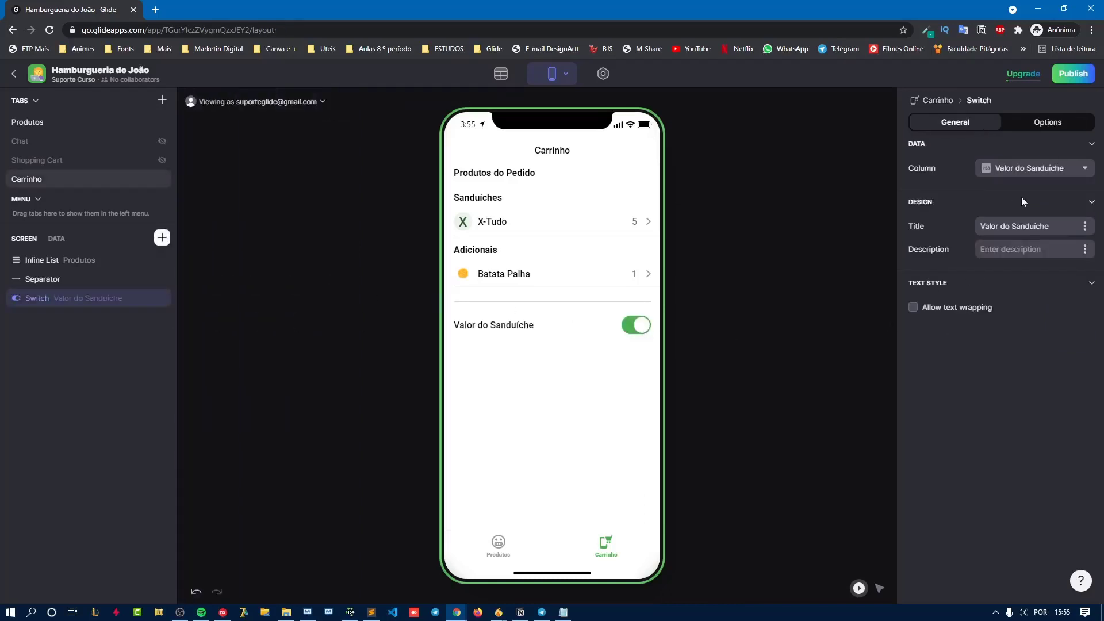
- Link the switch to the Finalizar Pedido??? column, title it "Finalizar Pedido?" and set its description to "Sim / Não"
left_click(1040, 174)
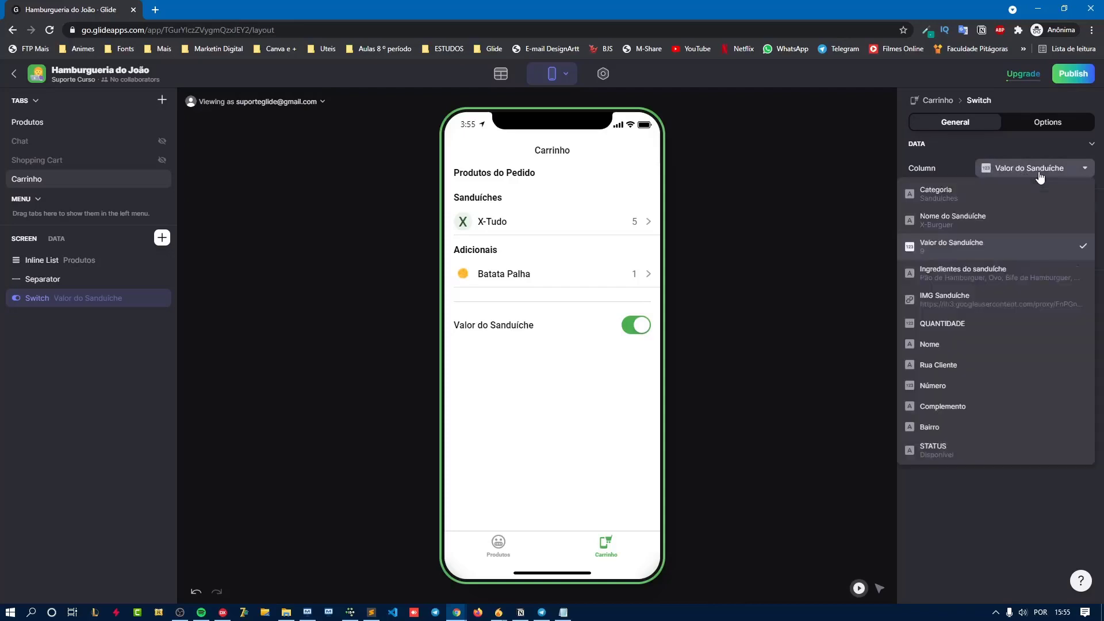
scroll(993, 382, "down", 1)
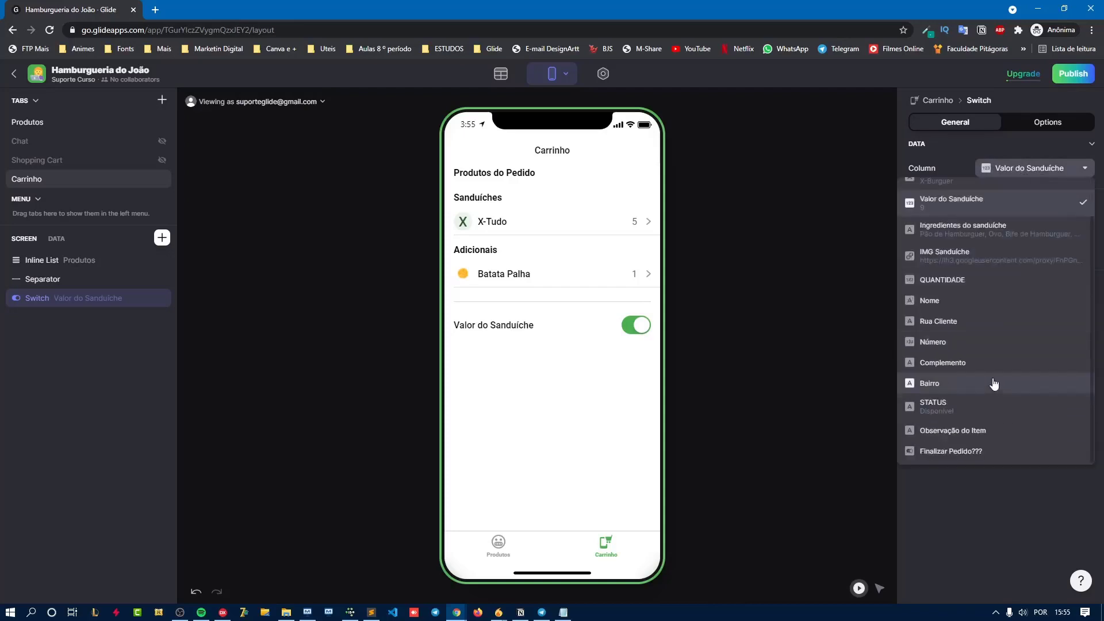
left_click(948, 452)
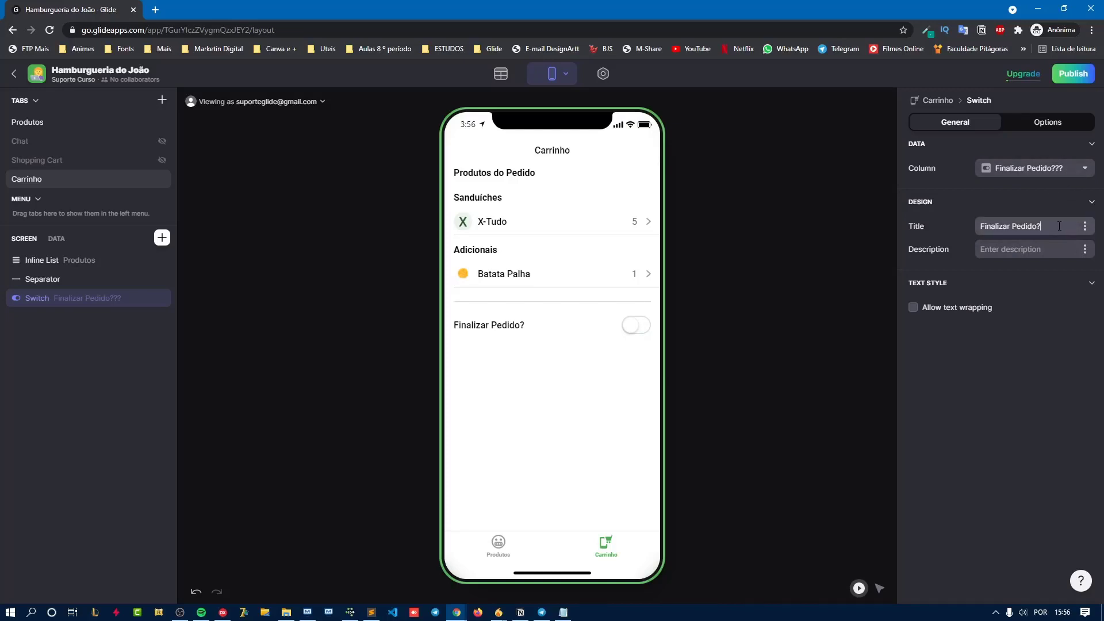
left_click(1006, 252)
type("S")
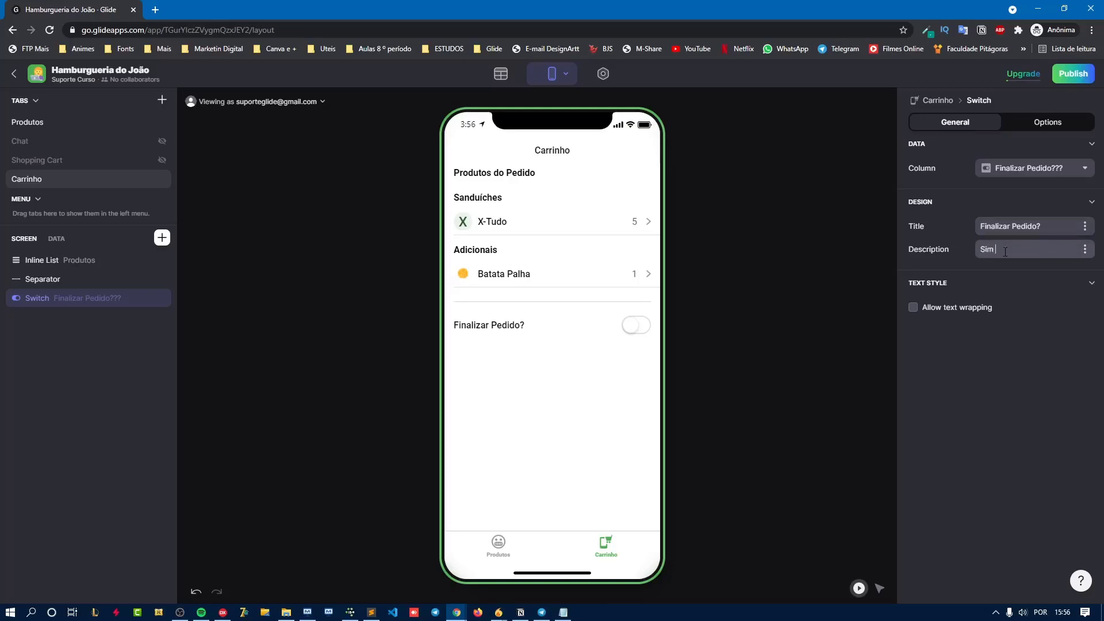
type("im / Não")
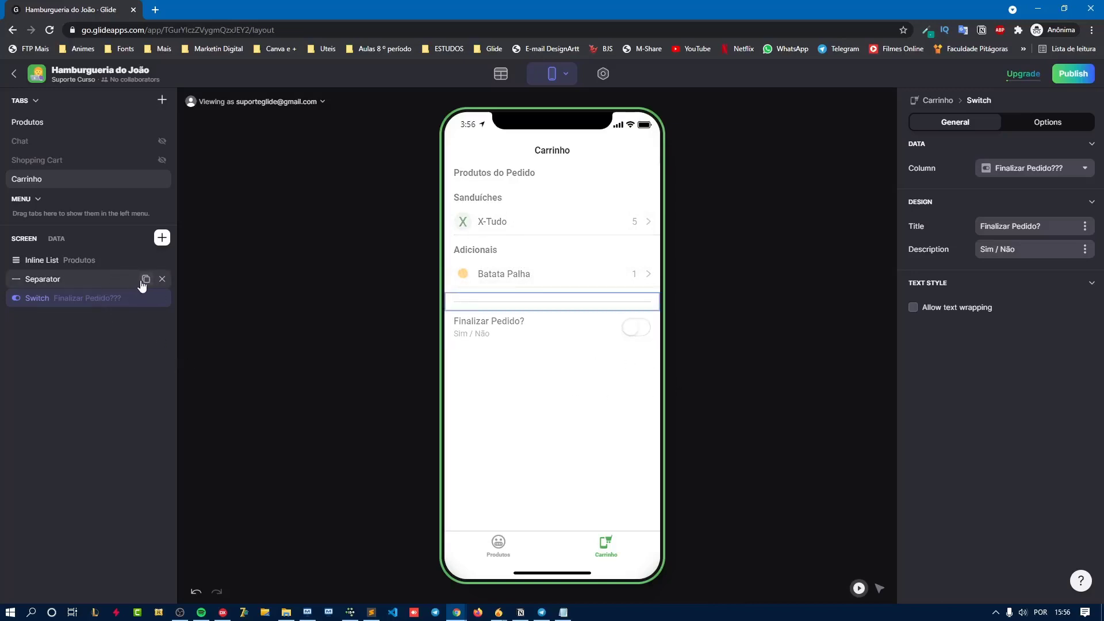
- Duplicate the separator and place the copy below the Finalizar Pedido switch
left_click(146, 279)
left_click_drag(91, 300, 92, 314)
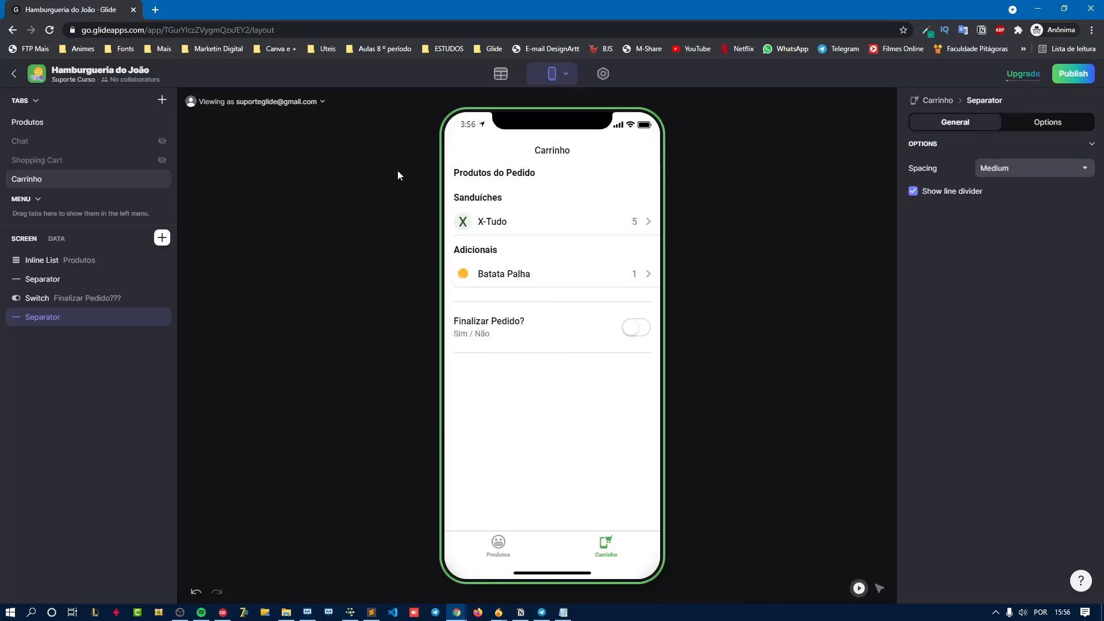
- Add a Text Entry component below the second separator and link it to the Nome column
left_click(162, 238)
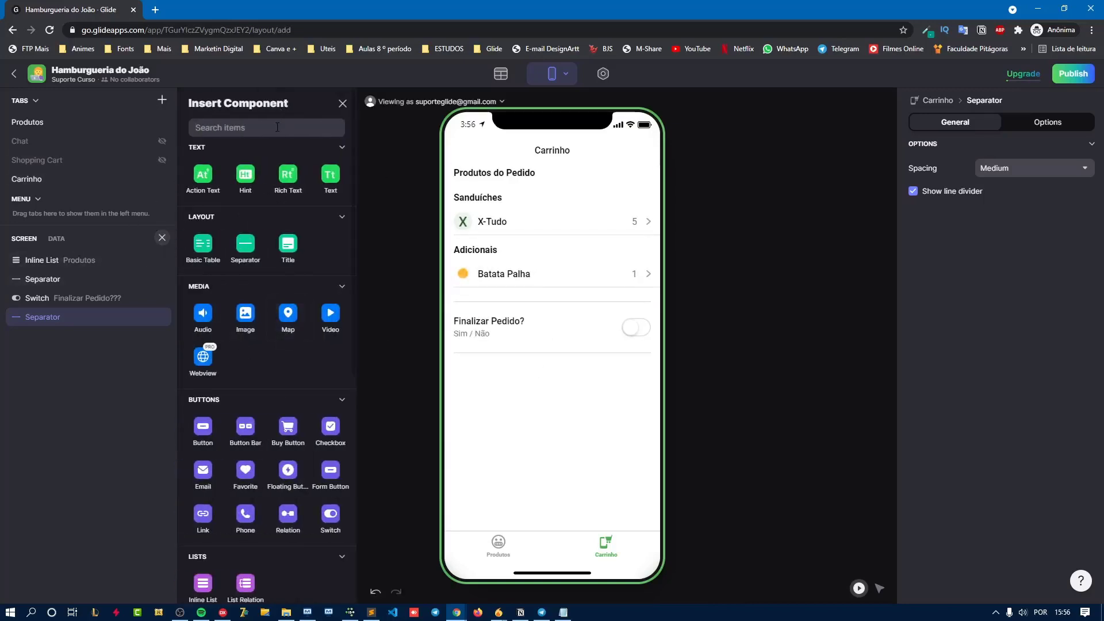
left_click(277, 127)
type("tex")
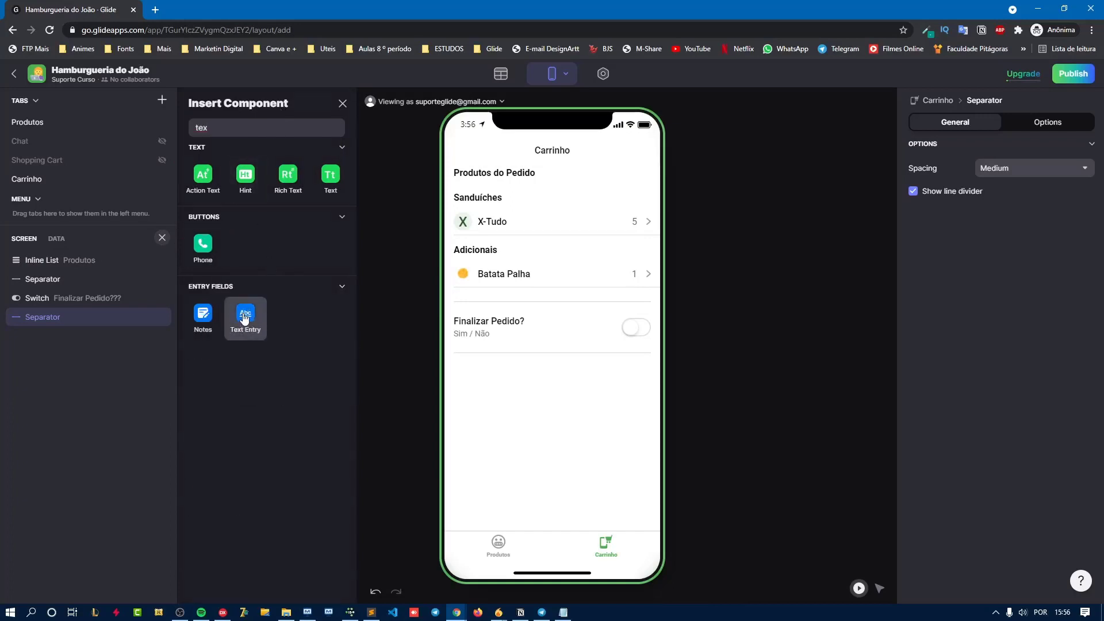
left_click(245, 317)
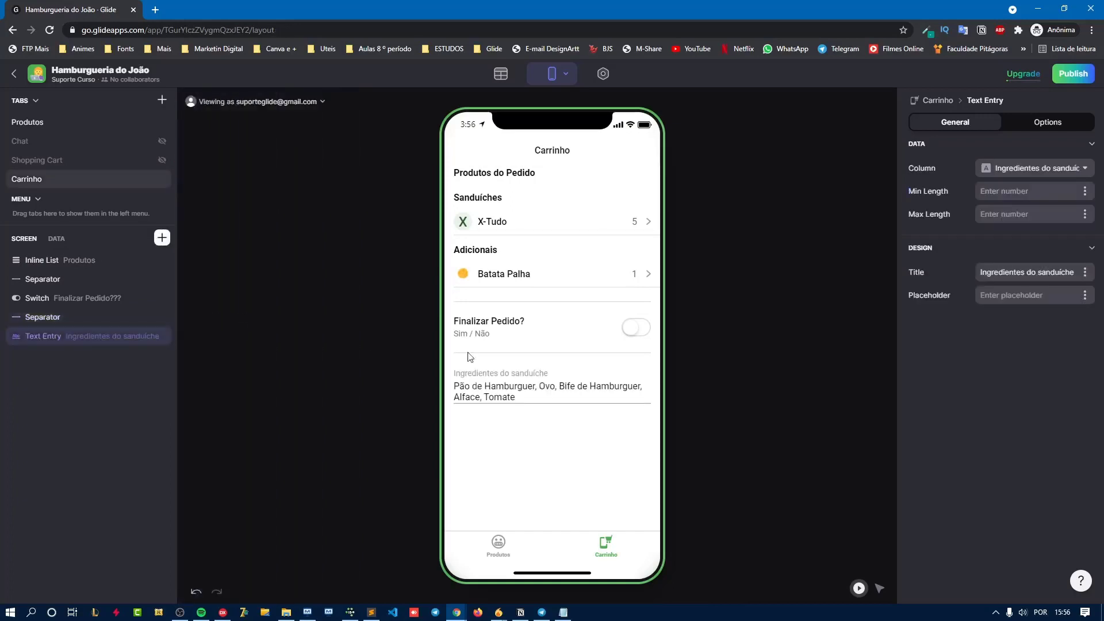
left_click(1030, 168)
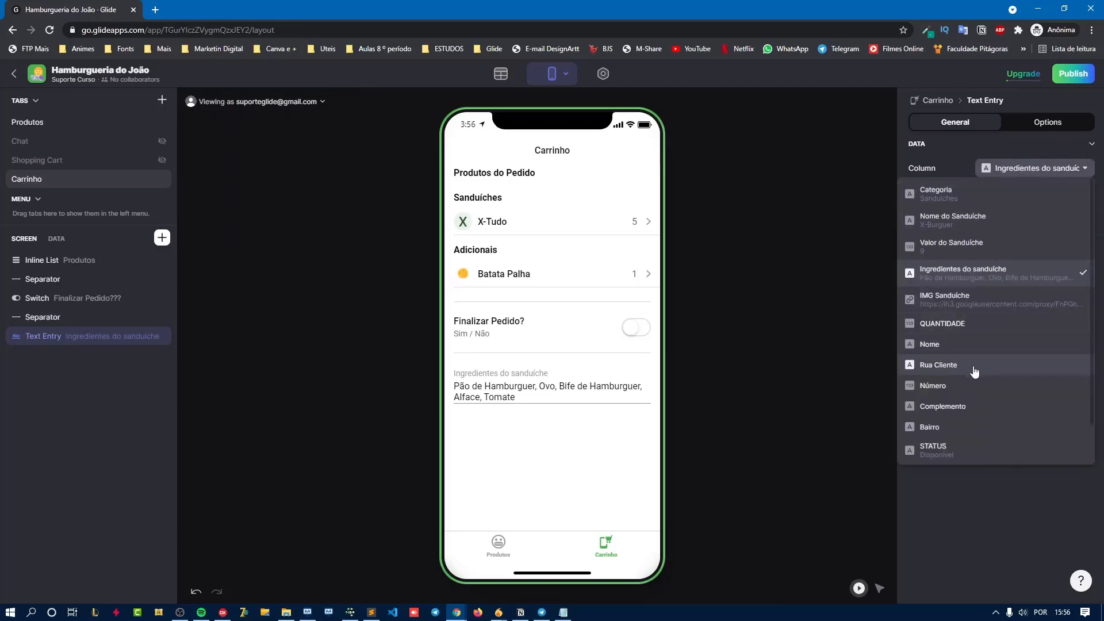
left_click(938, 343)
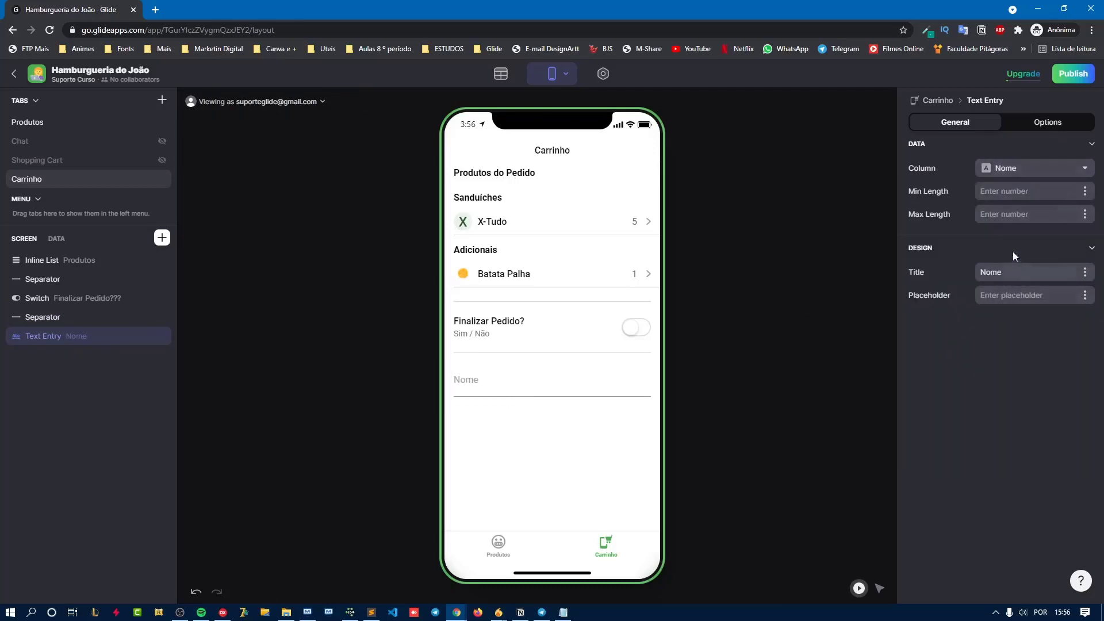
left_click(525, 394)
left_click(1036, 190)
- Duplicate the Nome text entry and link the copy to the Rua Cliente column
left_click(145, 336)
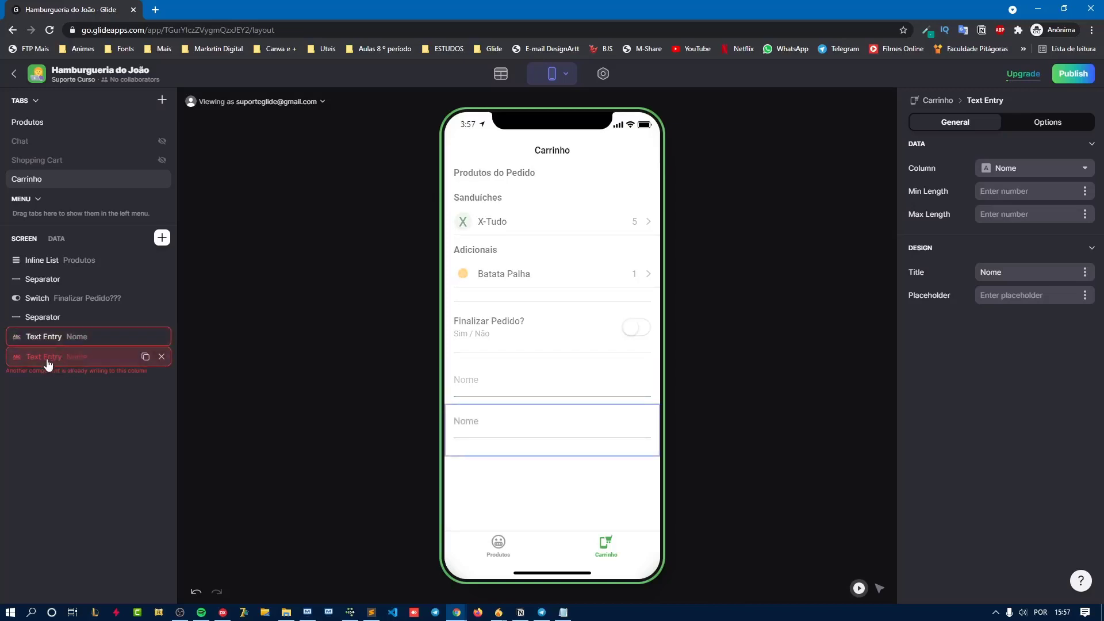
left_click(1027, 169)
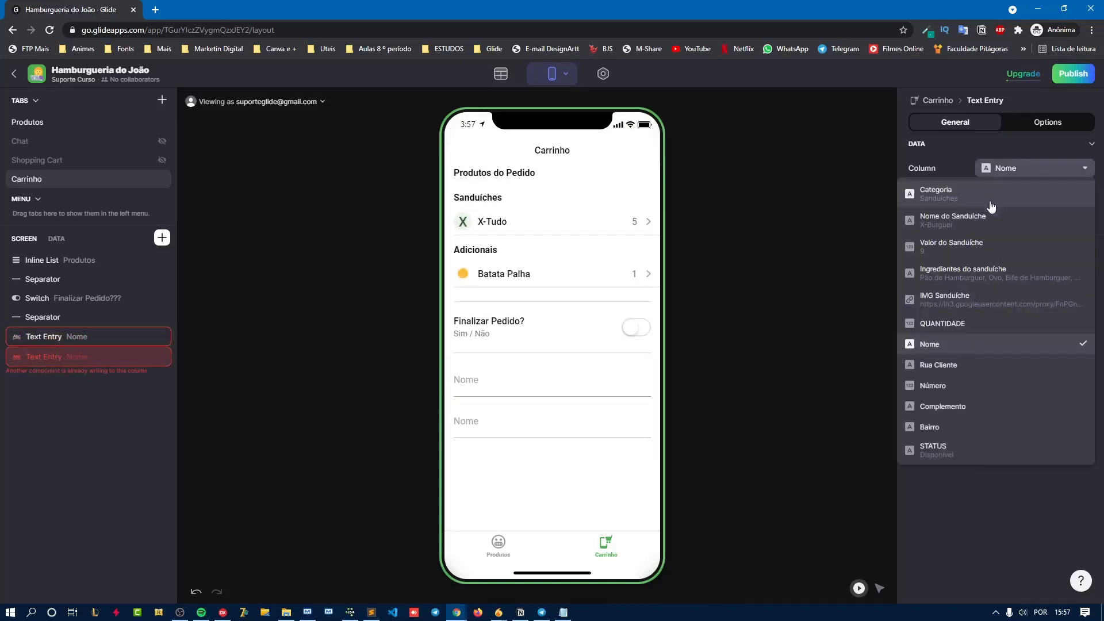
left_click(946, 366)
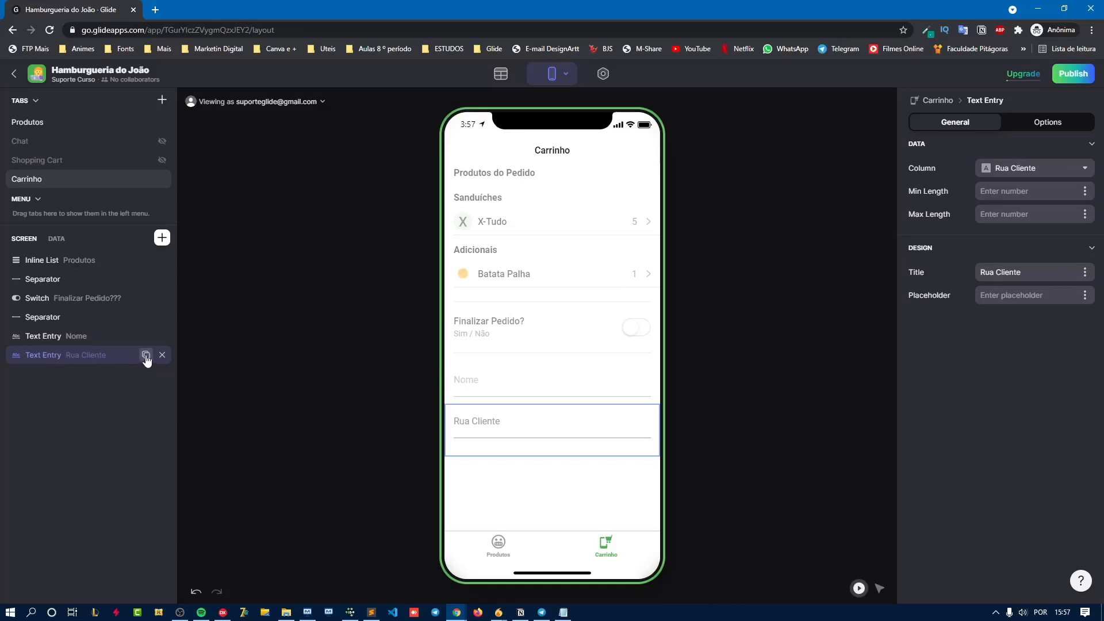
- Duplicate the Rua Cliente text entry and link the copy to the Complemento column
left_click(146, 357)
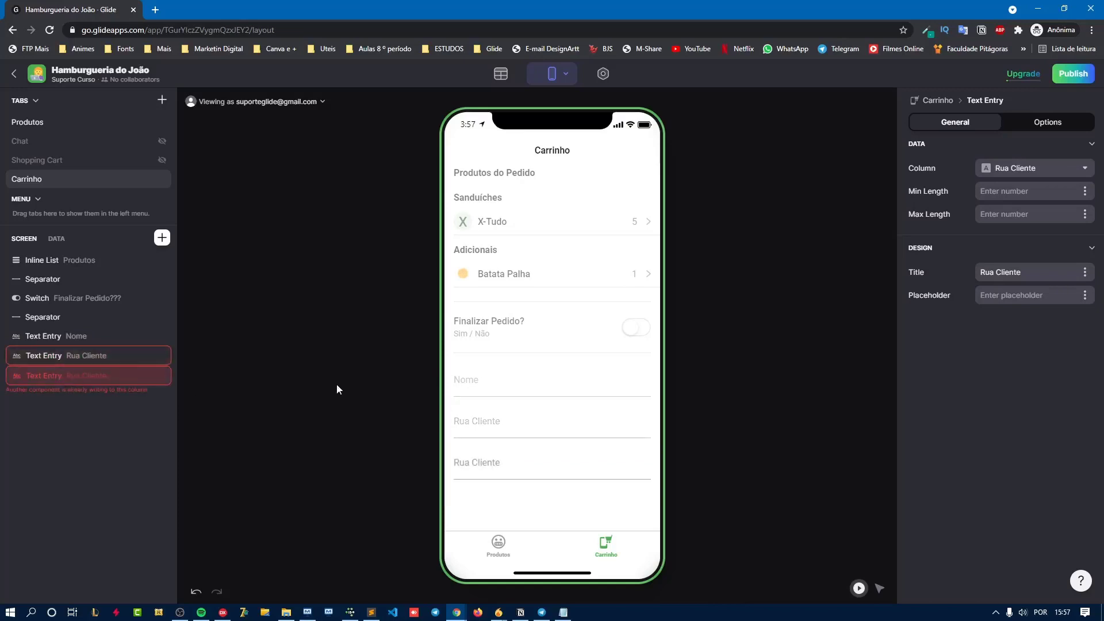
left_click(1031, 169)
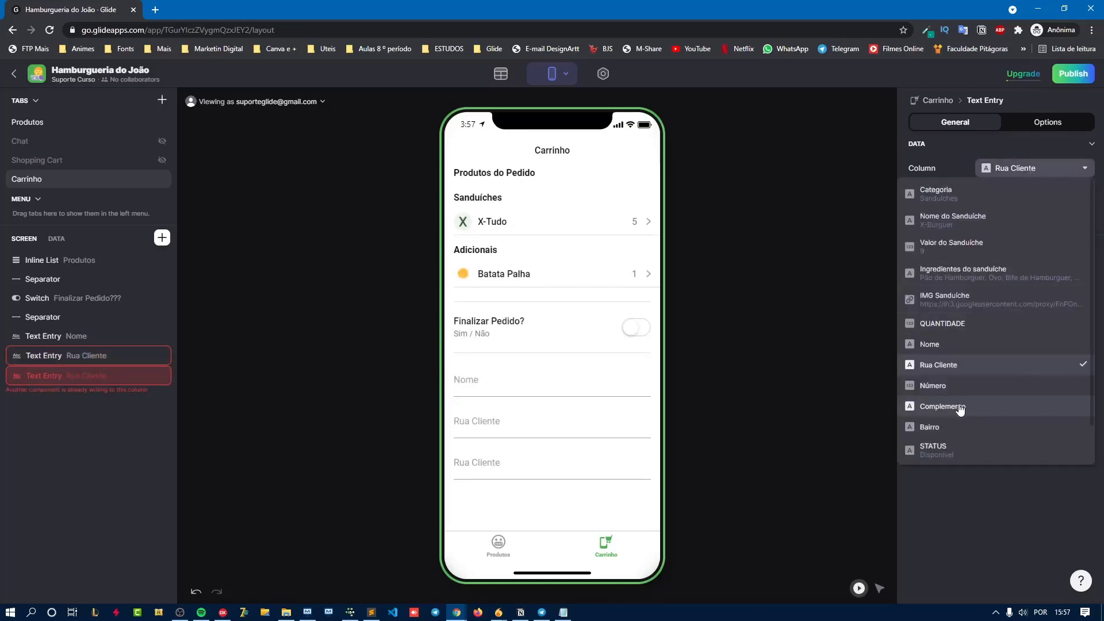
left_click(957, 404)
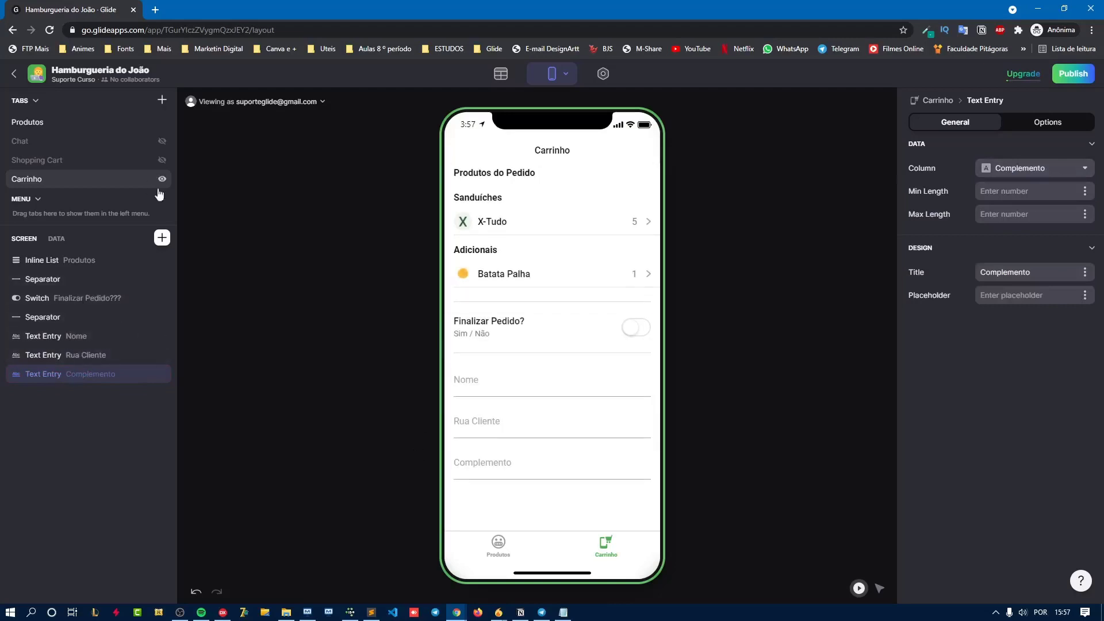
- Add a Number Entry component linked to the Número column and place it between the Rua Cliente and Complemento entries
left_click(163, 238)
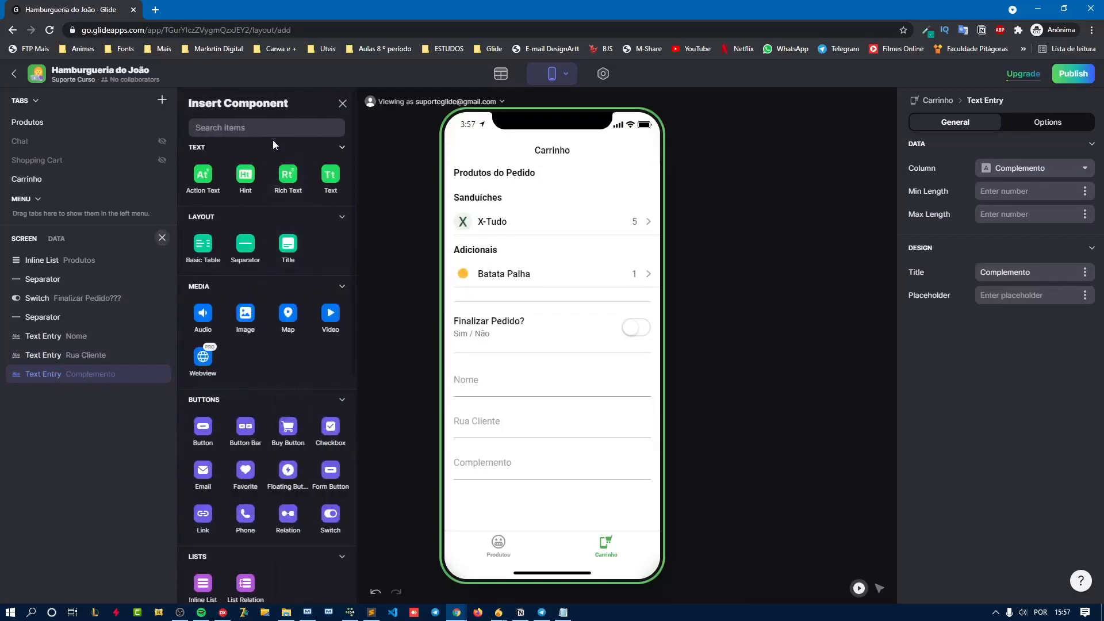
type("numb")
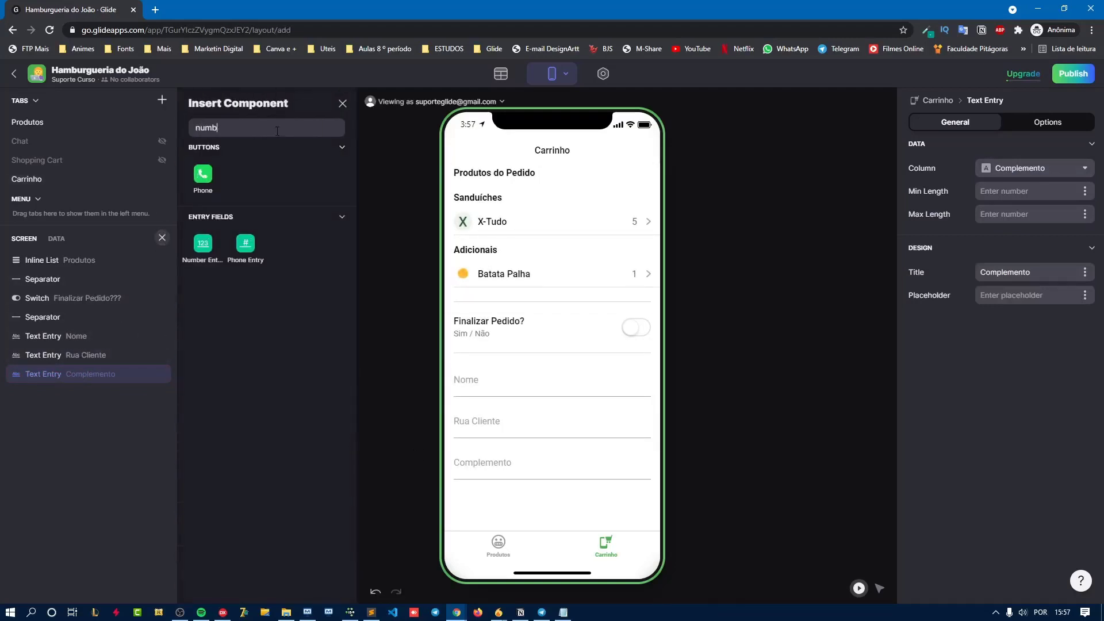
left_click(203, 244)
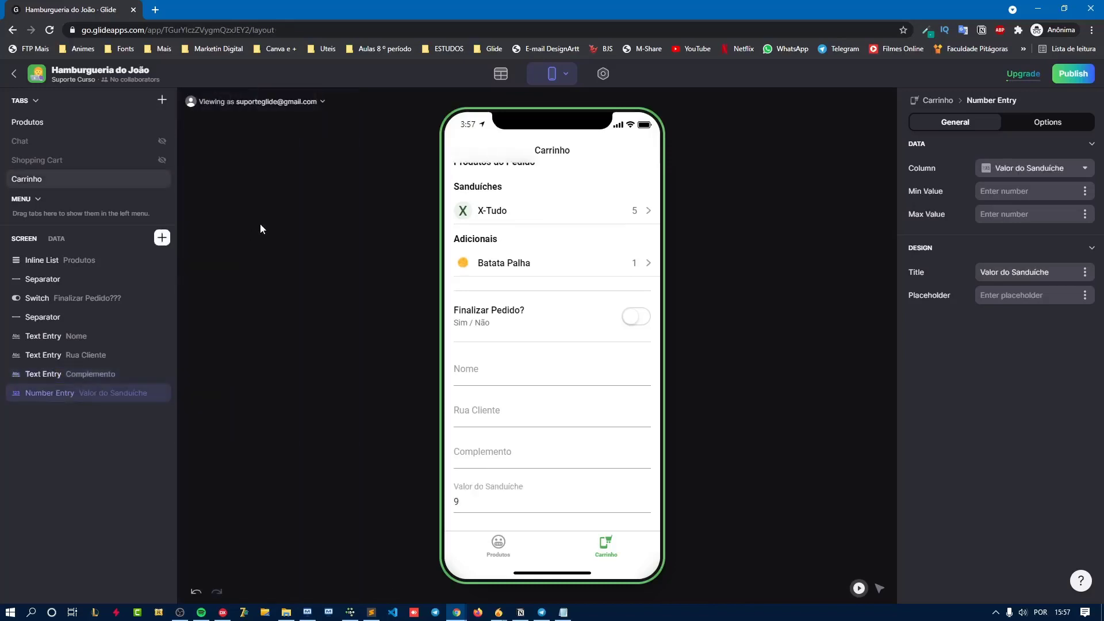
left_click(1014, 170)
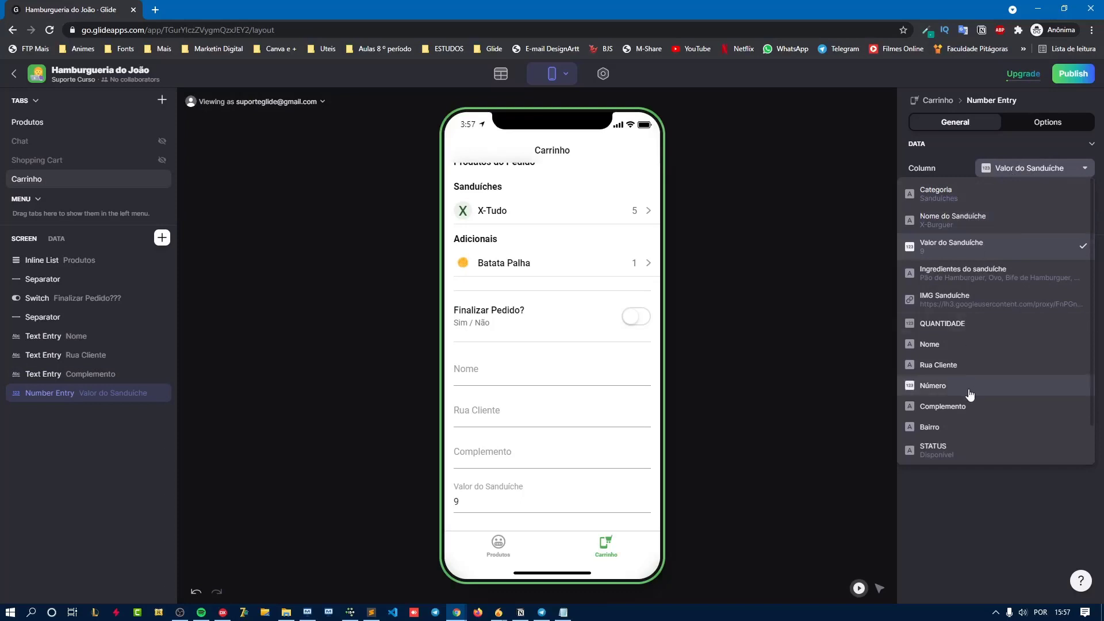
left_click(944, 391)
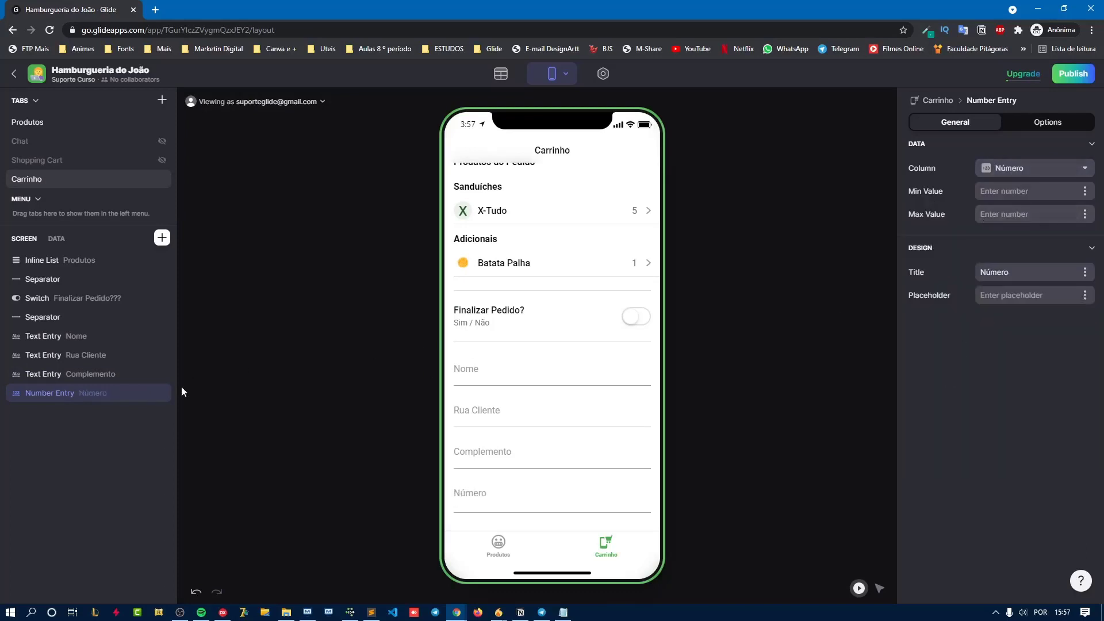
mouse_move(38, 395)
left_mouse_down()
mouse_move(45, 357)
mouse_move(45, 374)
left_mouse_up()
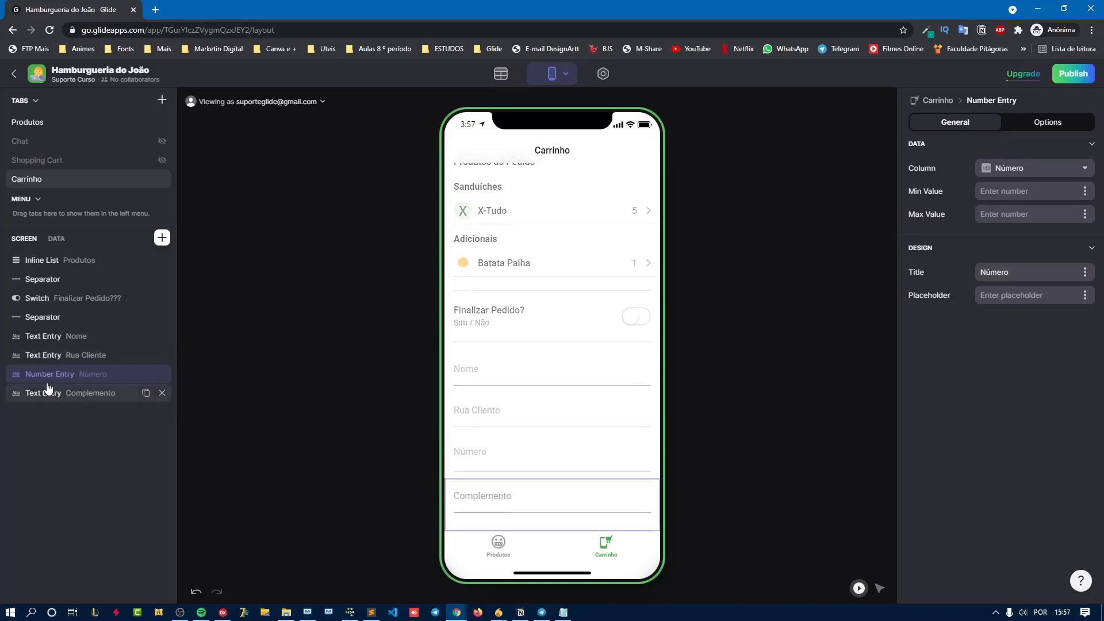
left_click(45, 422)
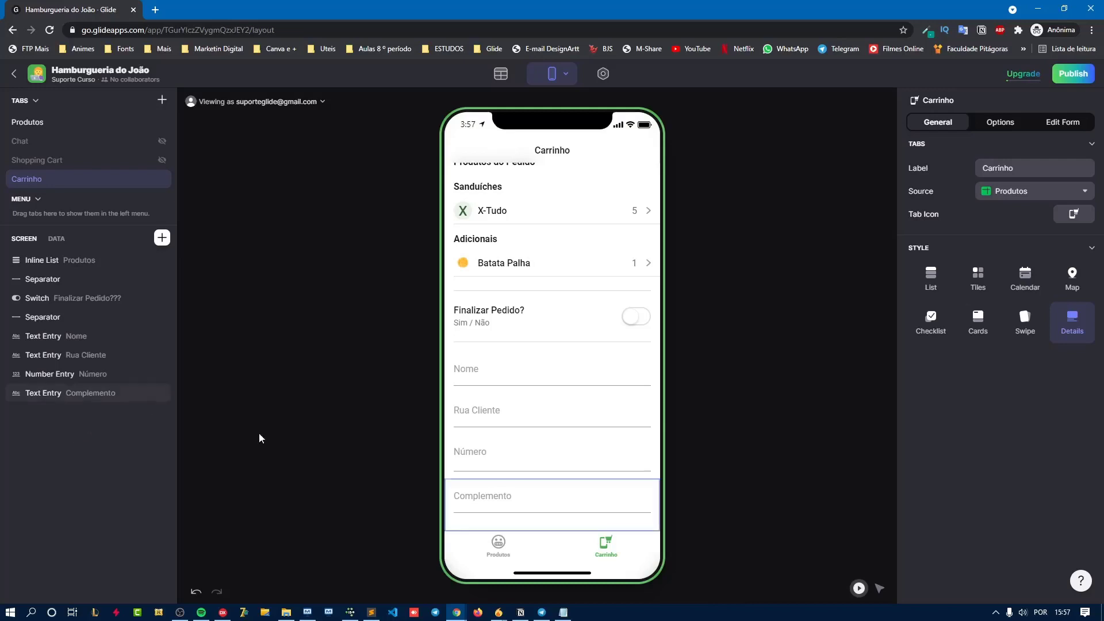
left_click(502, 420)
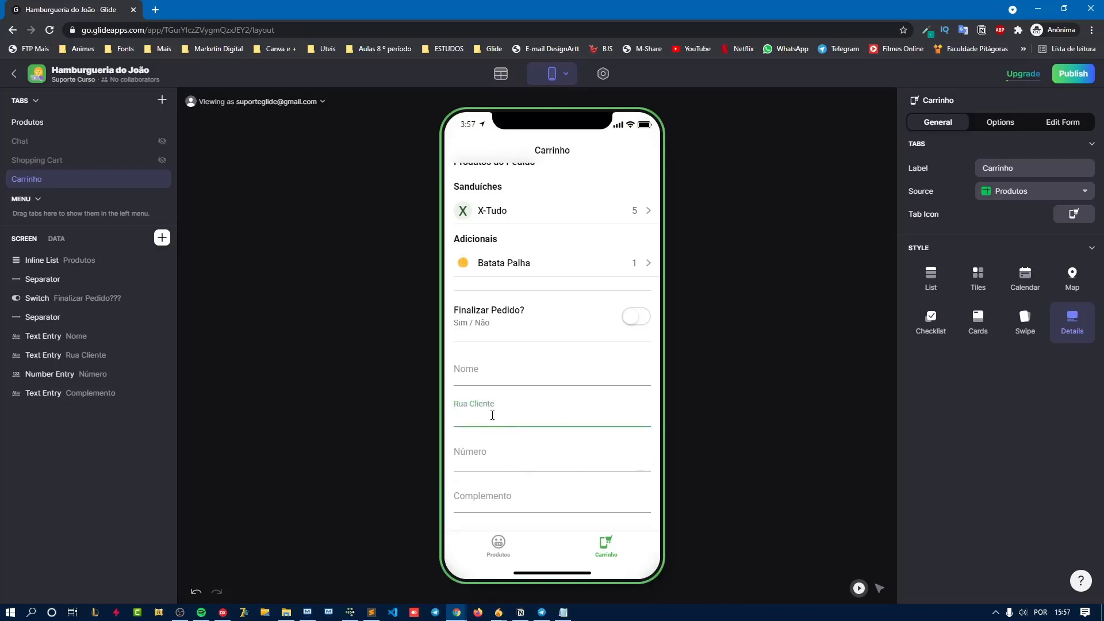